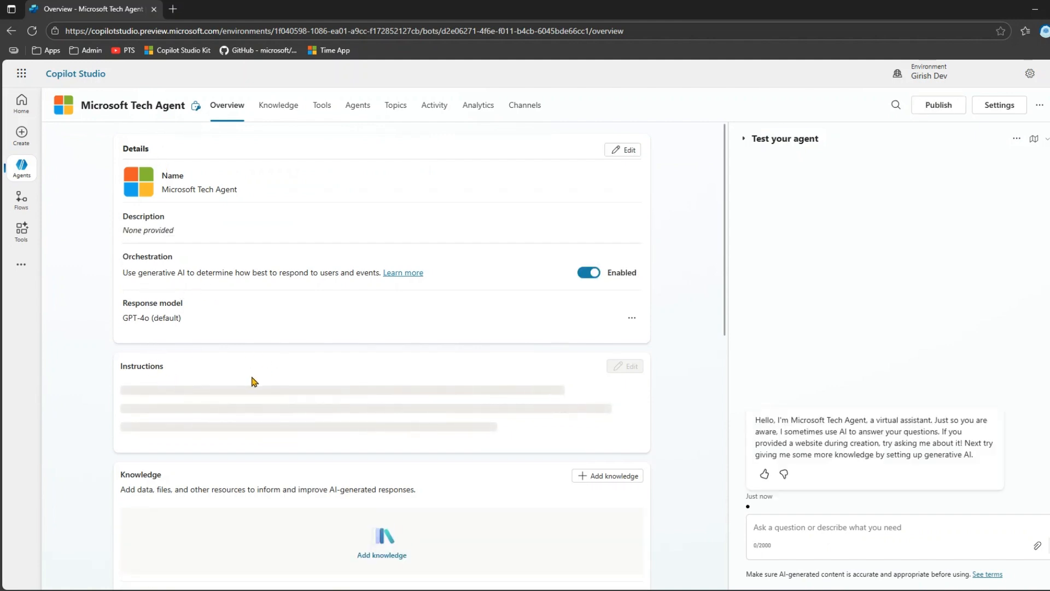
- Ask the test agent "What is Power Pages?" and review its response in the chat
{"action": "left_click", "coordinate": [800, 529]}
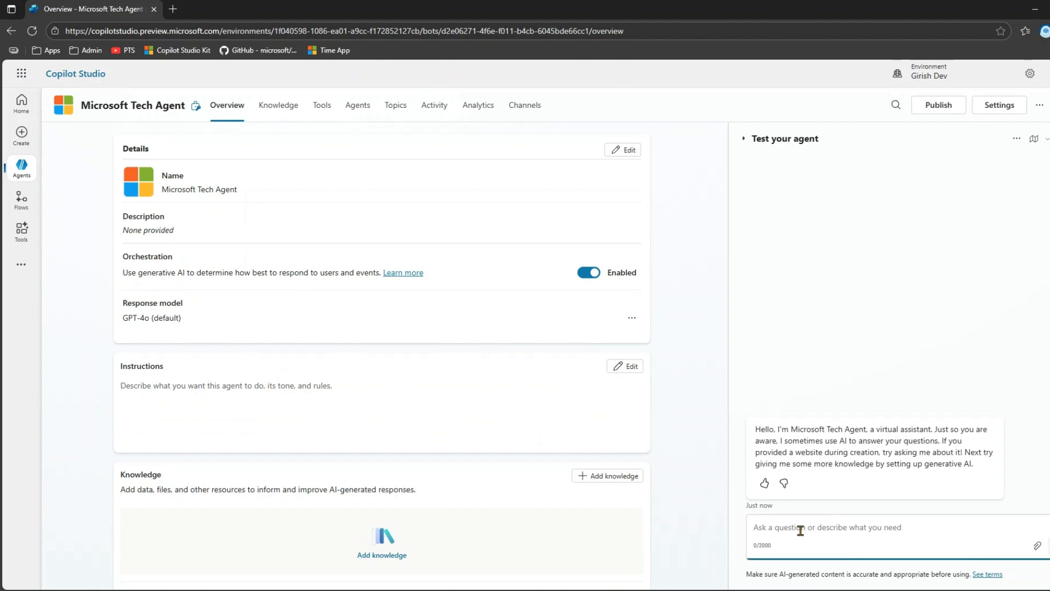
{"action": "type", "text": "What is Power Pages"}
{"action": "key", "text": "Return"}
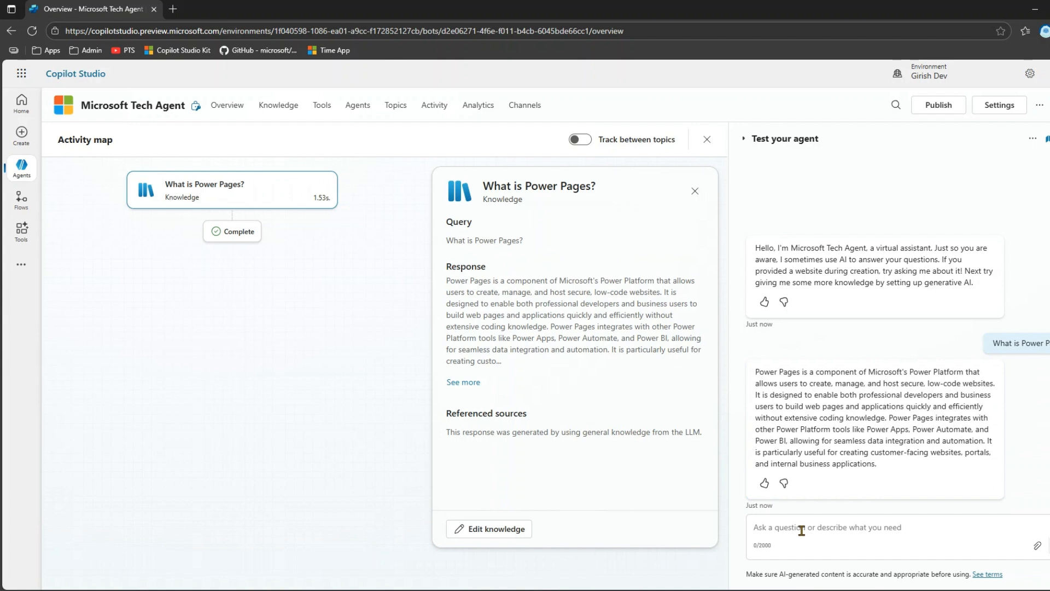
{"action": "left_click_drag", "start_coordinate": [755, 372], "coordinate": [899, 466]}
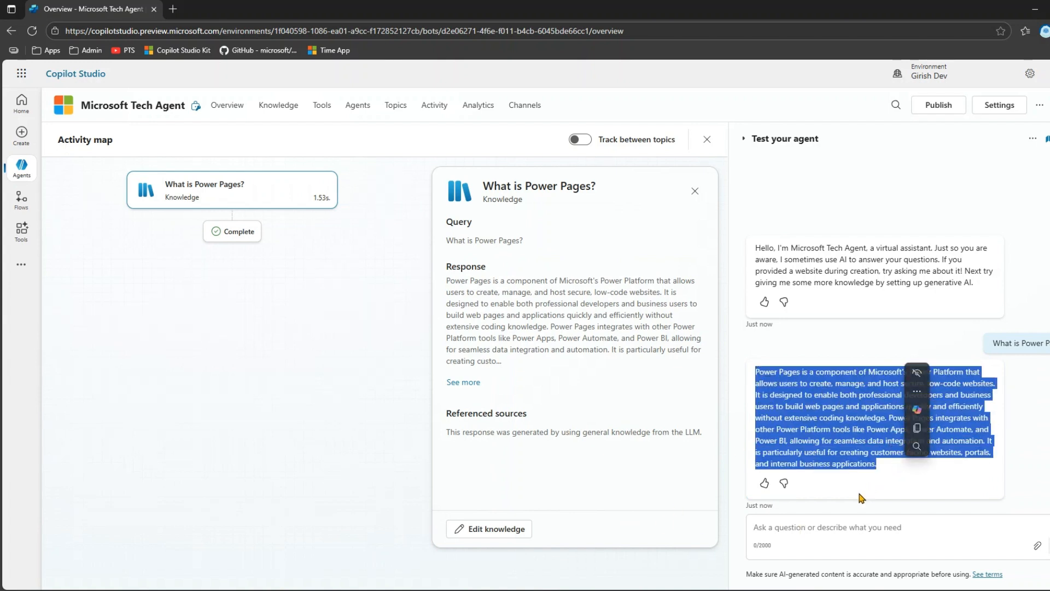
{"action": "left_click", "coordinate": [819, 527]}
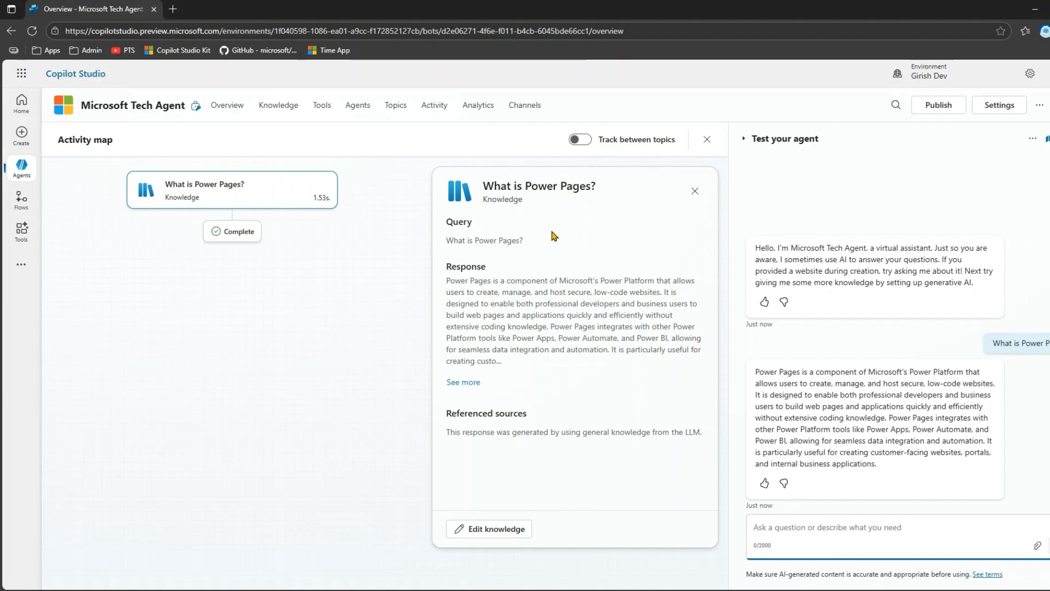
{"action": "triple_click", "coordinate": [1013, 343]}
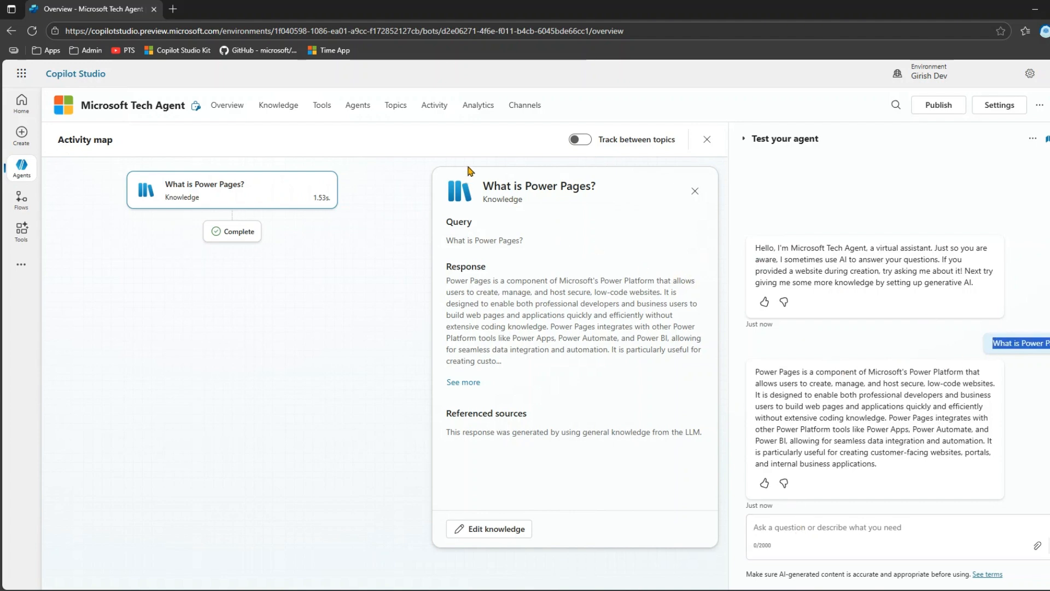
- Turn off Use general knowledge in the agent's Generative AI settings, save the change, and return to the overview
{"action": "left_click", "coordinate": [1000, 107]}
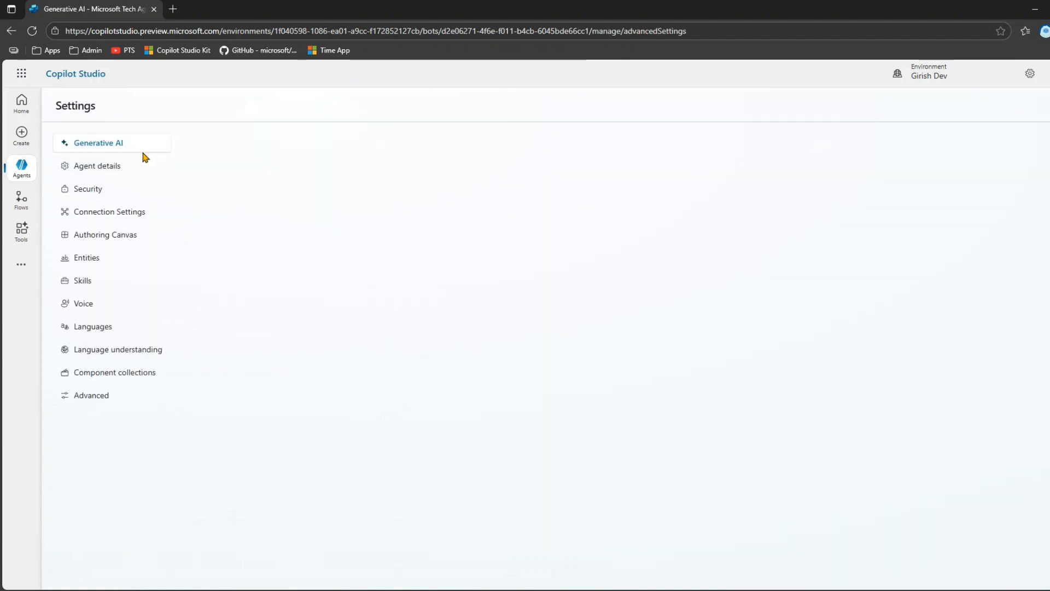
{"action": "scroll", "coordinate": [470, 360], "scroll_direction": "down", "scroll_amount": 7}
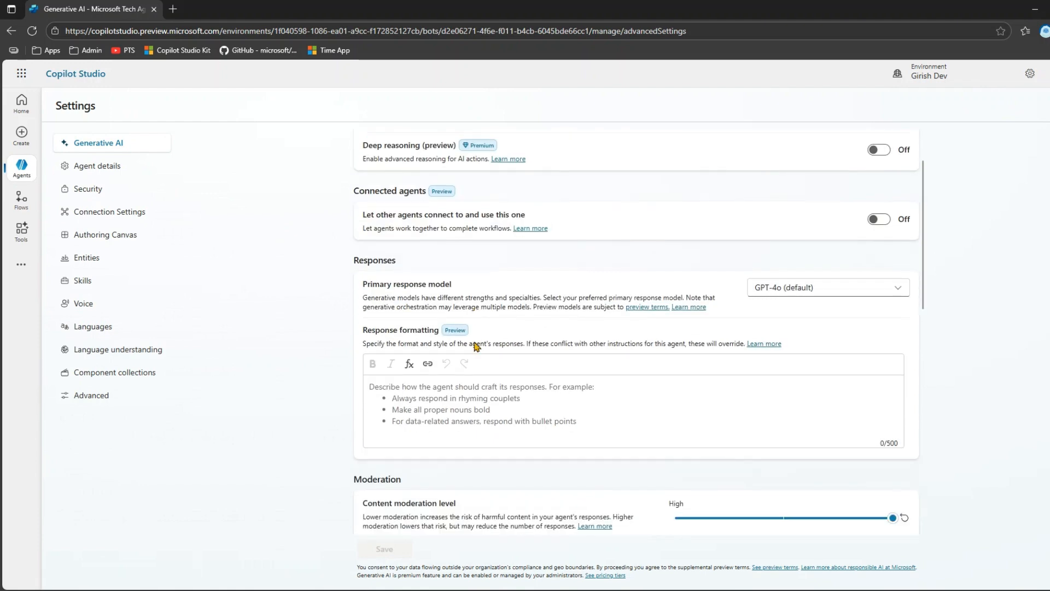
{"action": "scroll", "coordinate": [470, 360], "scroll_direction": "down", "scroll_amount": 5}
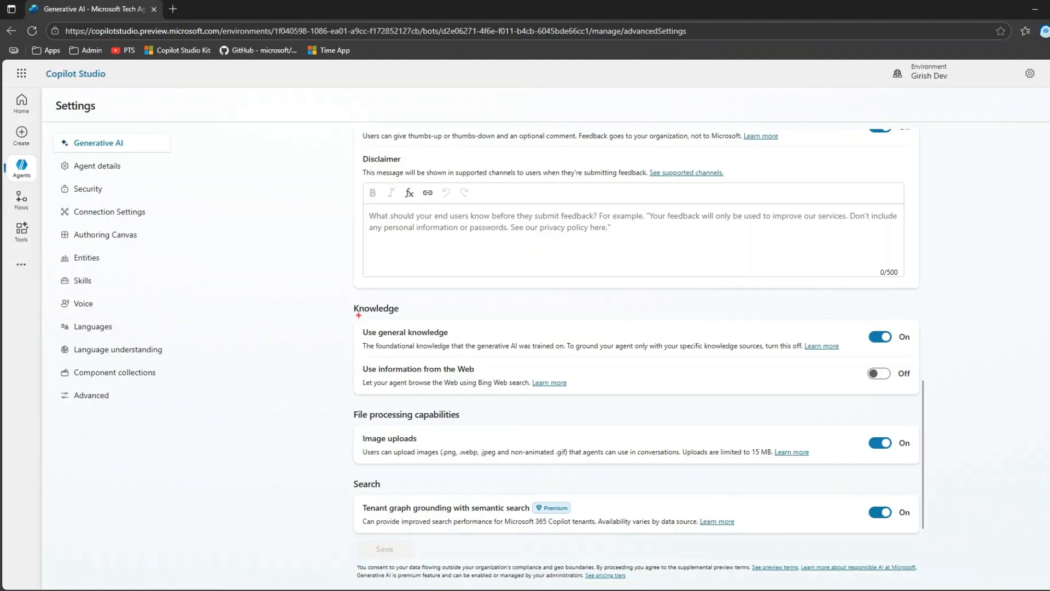
{"action": "mouse_move", "coordinate": [344, 295]}
{"action": "left_mouse_down"}
{"action": "mouse_move", "coordinate": [592, 363]}
{"action": "mouse_move", "coordinate": [924, 360]}
{"action": "left_mouse_up"}
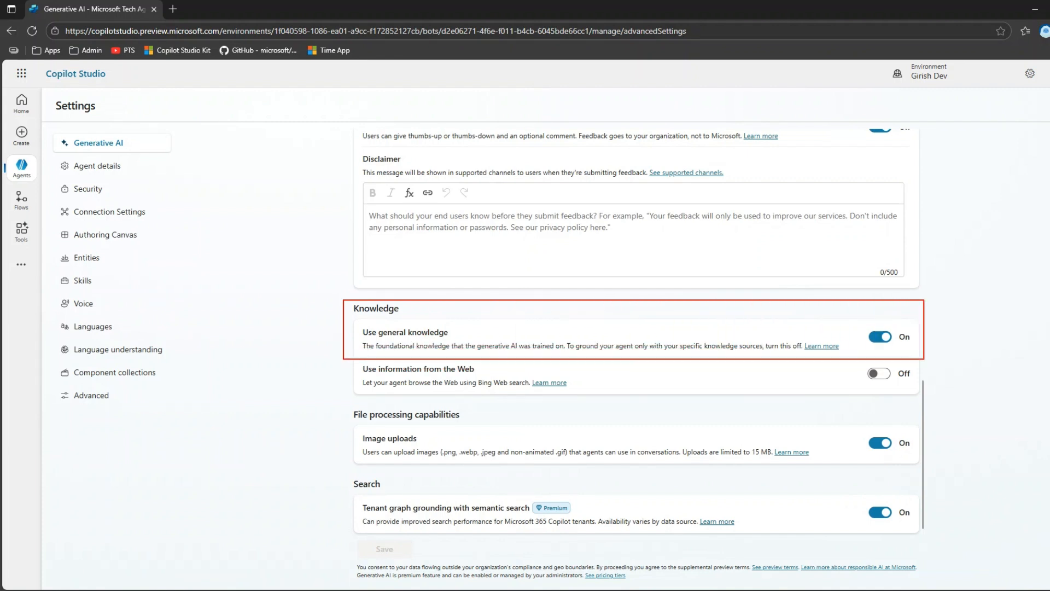
{"action": "mouse_move", "coordinate": [954, 307]}
{"action": "left_mouse_down"}
{"action": "mouse_move", "coordinate": [977, 296]}
{"action": "mouse_move", "coordinate": [996, 266]}
{"action": "left_mouse_up"}
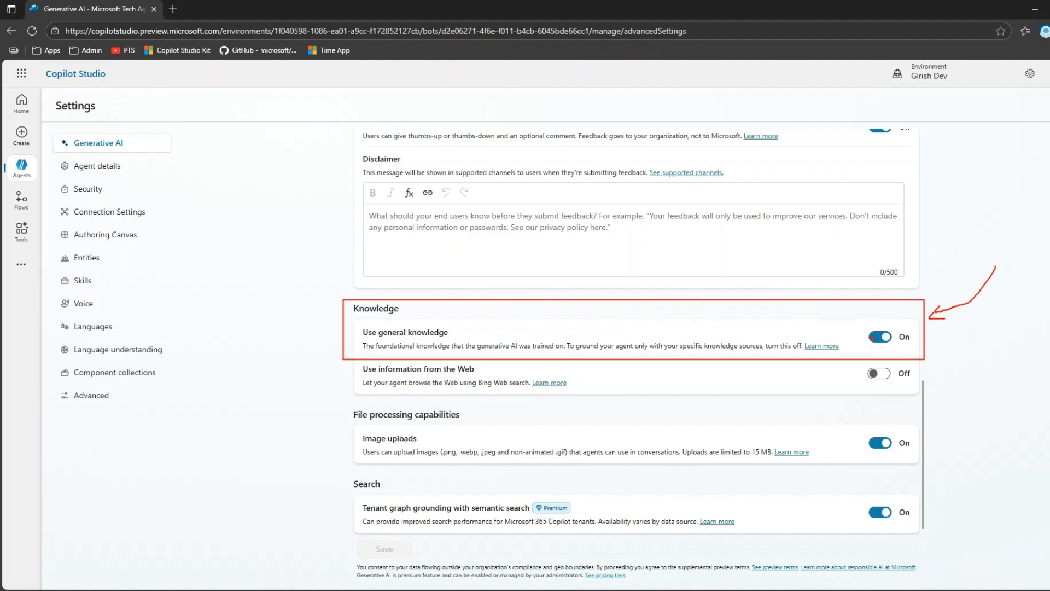
{"action": "left_click", "coordinate": [875, 337]}
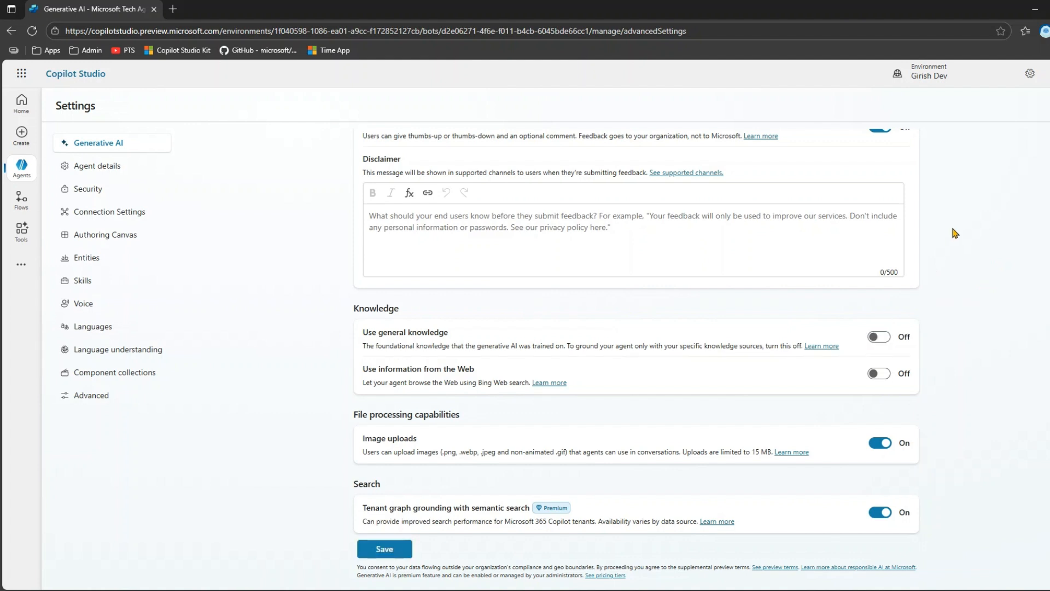
{"action": "left_click", "coordinate": [399, 549]}
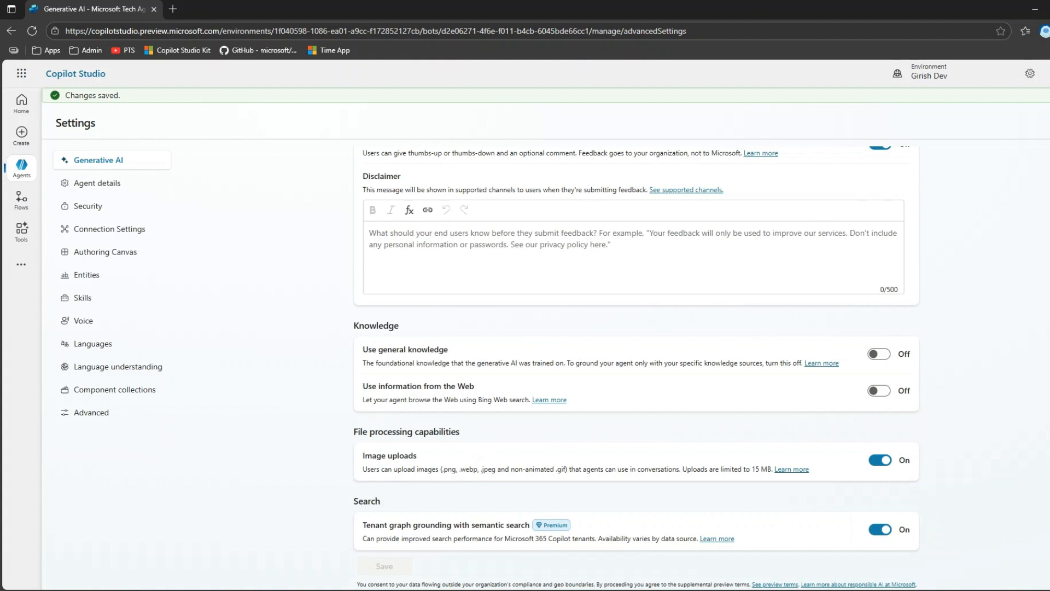
{"action": "left_click", "coordinate": [1049, 123]}
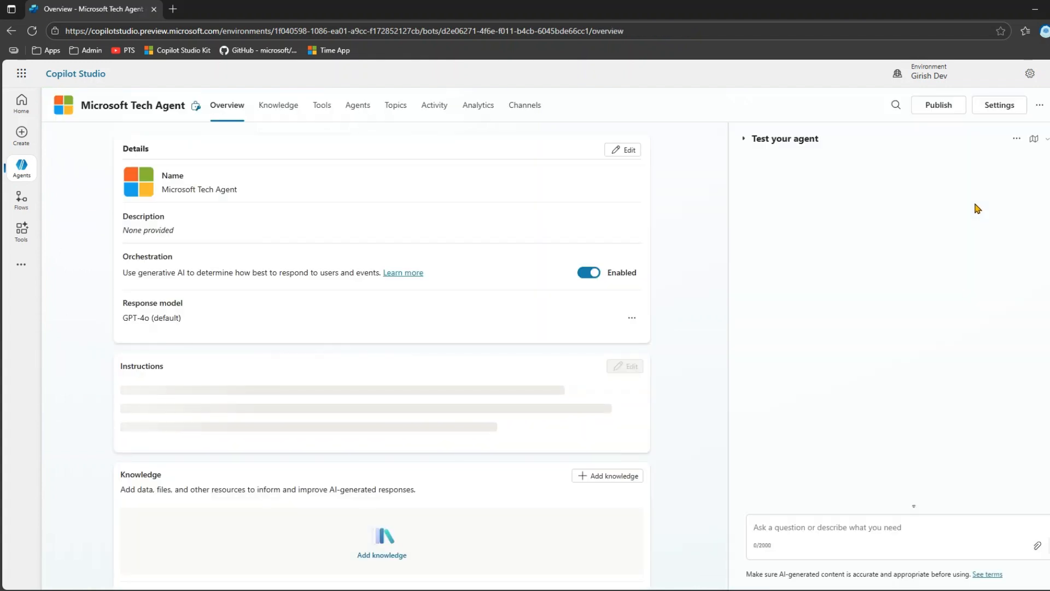
- Retest the agent without general knowledge by asking "What is Power Pages"
{"action": "left_click", "coordinate": [824, 529]}
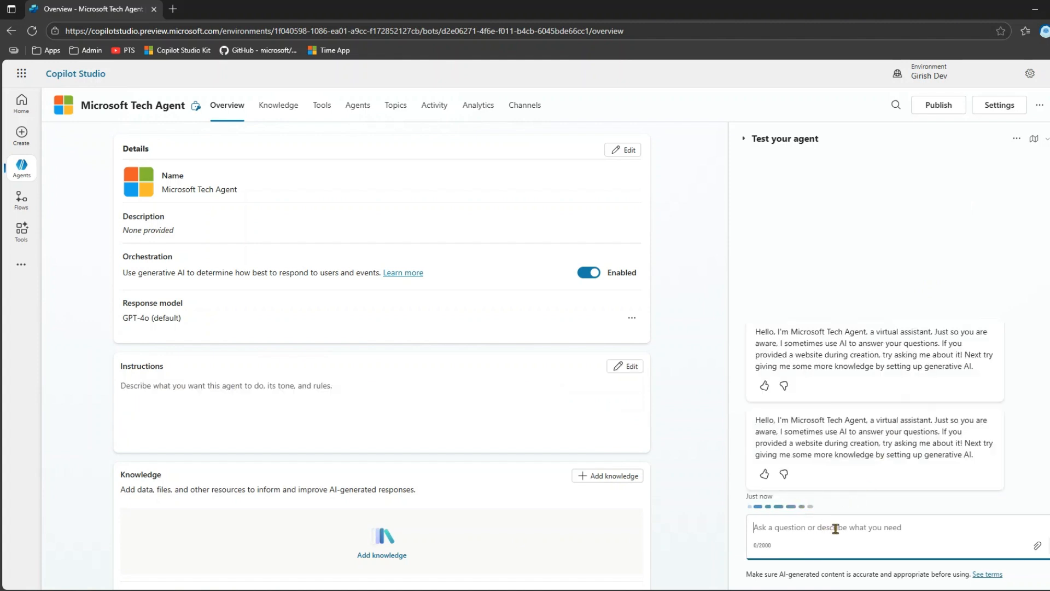
{"action": "type", "text": "What is Power Pages"}
{"action": "key", "text": "Return"}
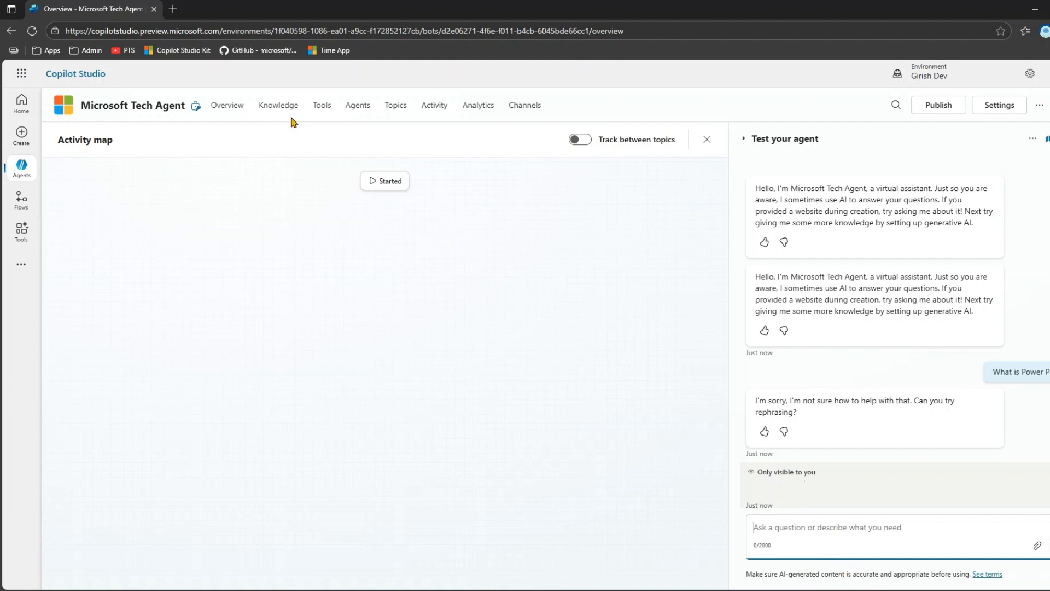
- Examine the Bing Search data notice for a public websites knowledge source, and leave without adding a site
{"action": "left_click", "coordinate": [275, 111]}
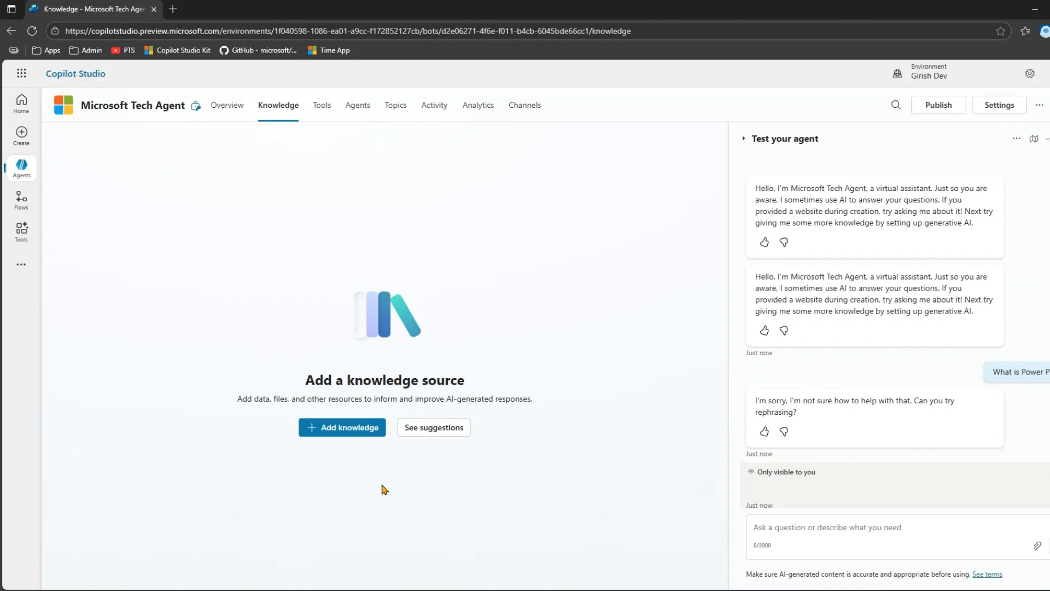
{"action": "left_click", "coordinate": [349, 429]}
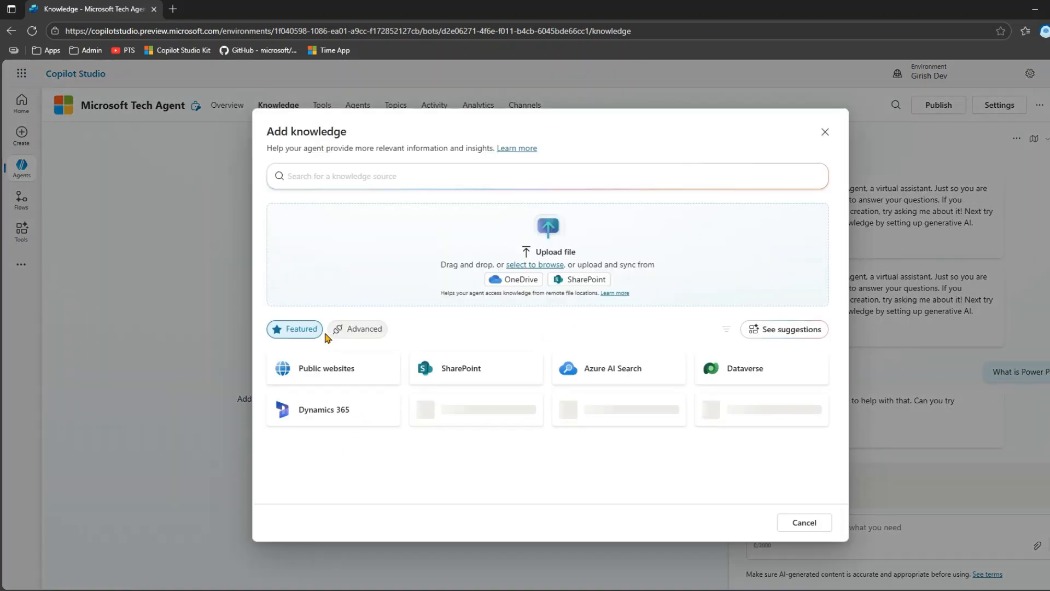
{"action": "left_click", "coordinate": [339, 368]}
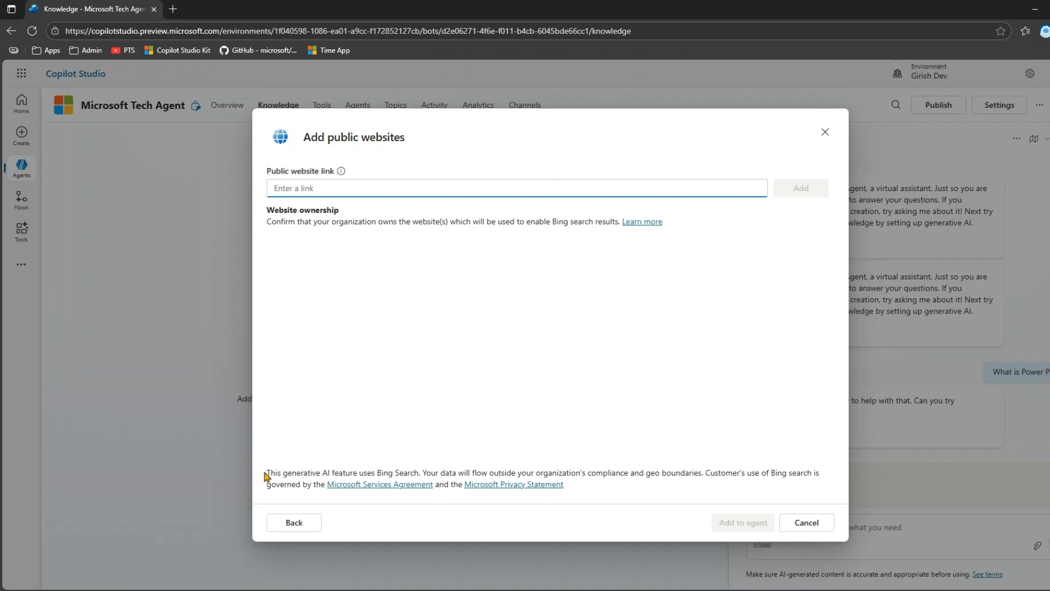
{"action": "left_click_drag", "start_coordinate": [268, 474], "coordinate": [422, 470]}
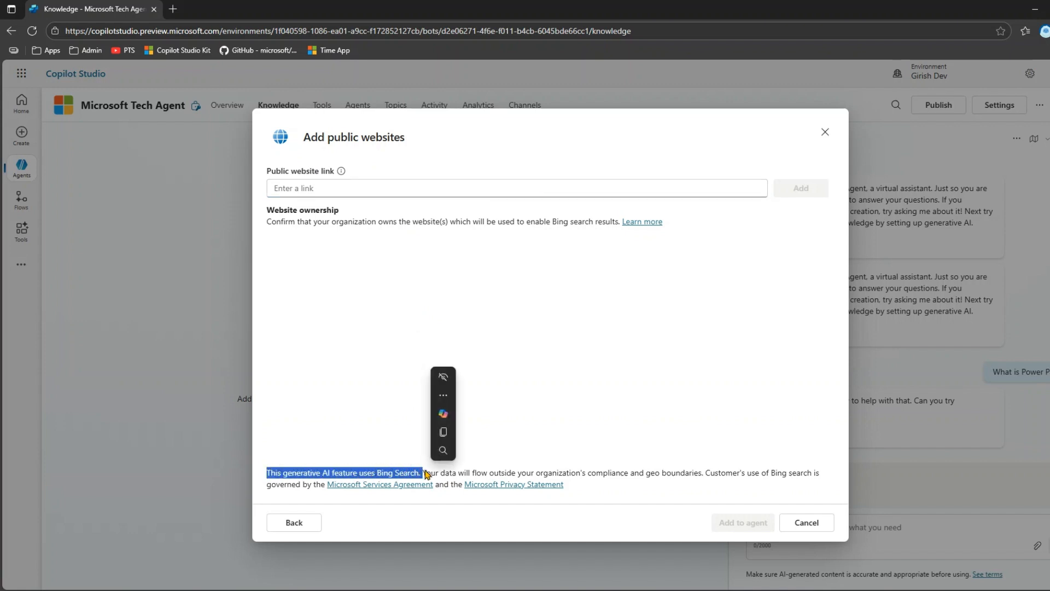
{"action": "left_click_drag", "start_coordinate": [516, 473], "coordinate": [721, 473]}
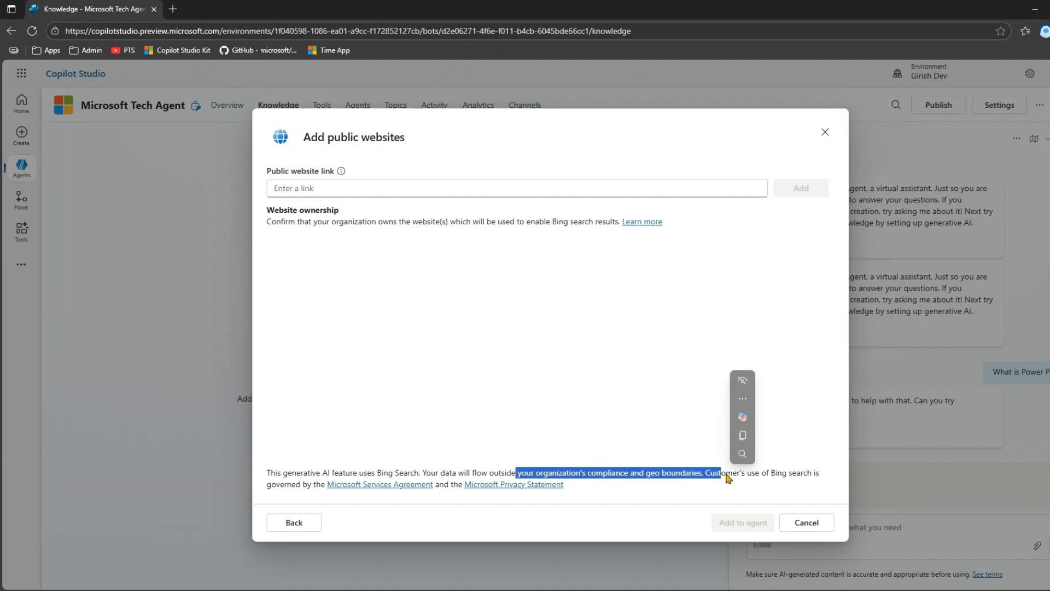
{"action": "left_click", "coordinate": [825, 132]}
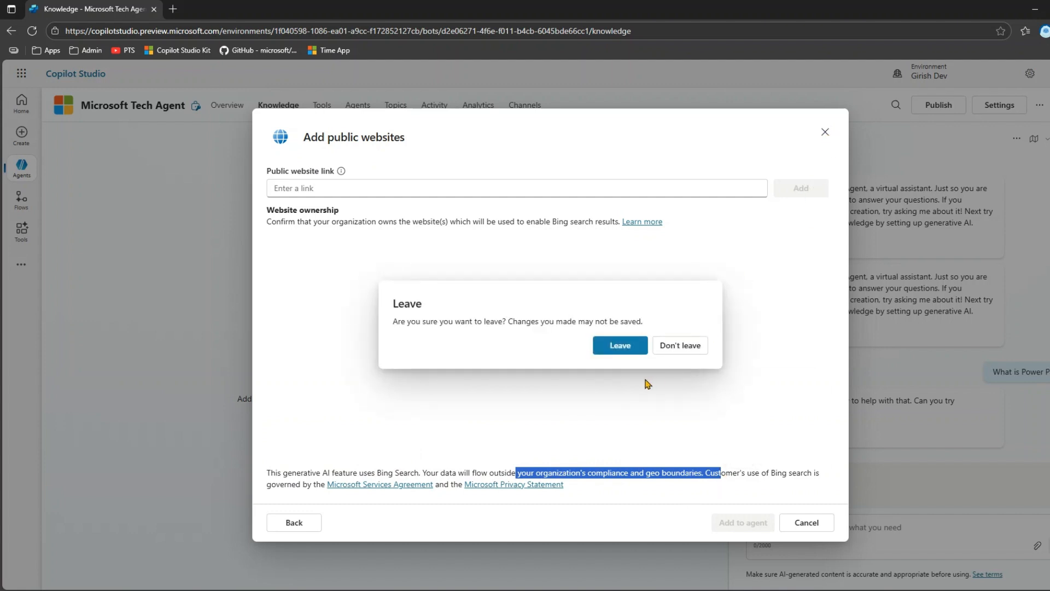
{"action": "left_click", "coordinate": [624, 348]}
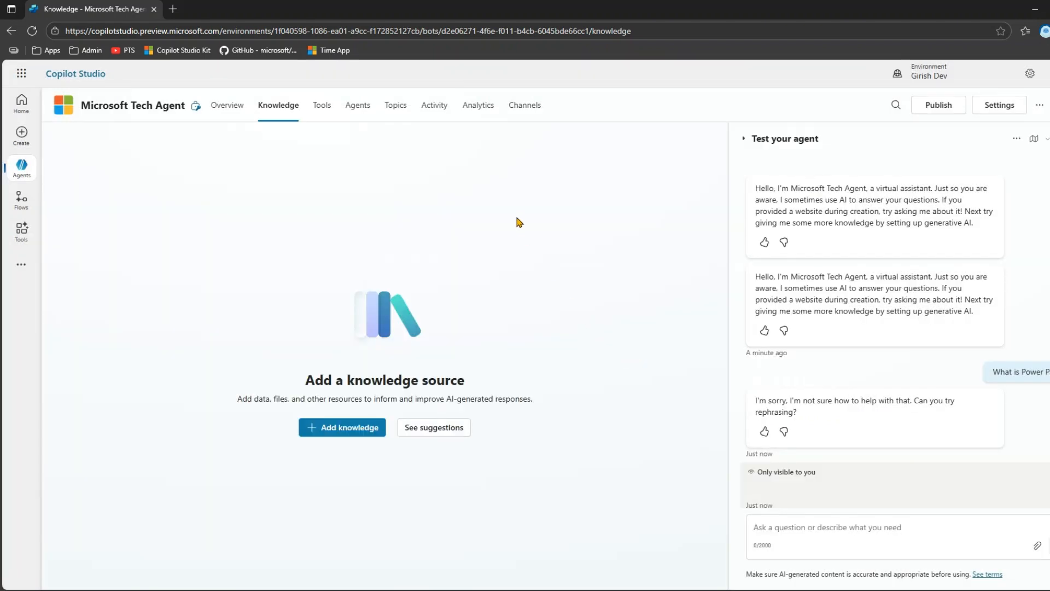
- Add the Microsoft Learn Docs MCP Server tool to the agent with the existing Microsoft Learn Docs MCP connection, and open its configuration
{"action": "left_click", "coordinate": [324, 112]}
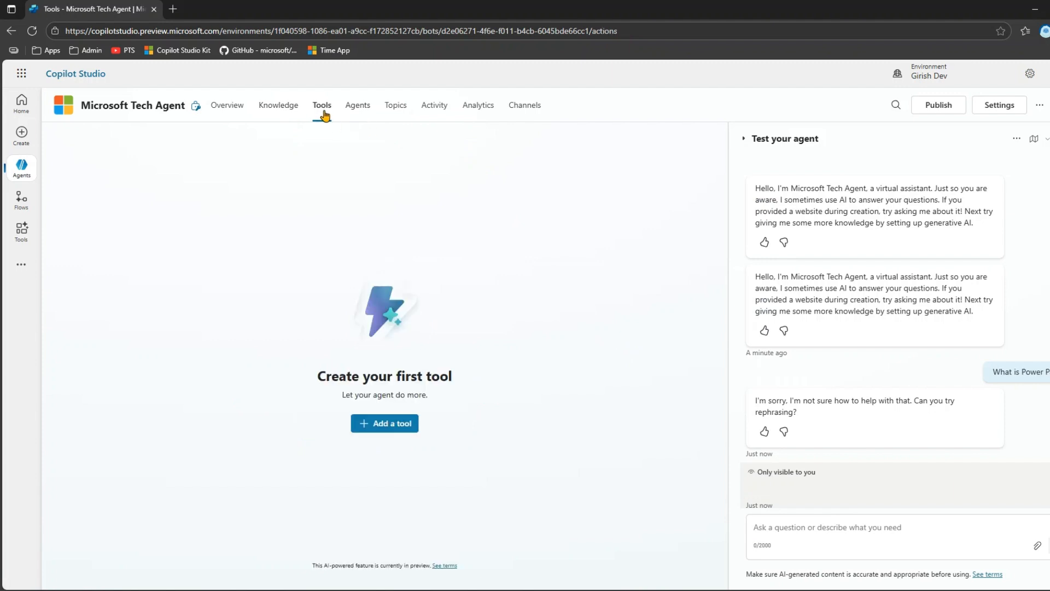
{"action": "left_click", "coordinate": [403, 424]}
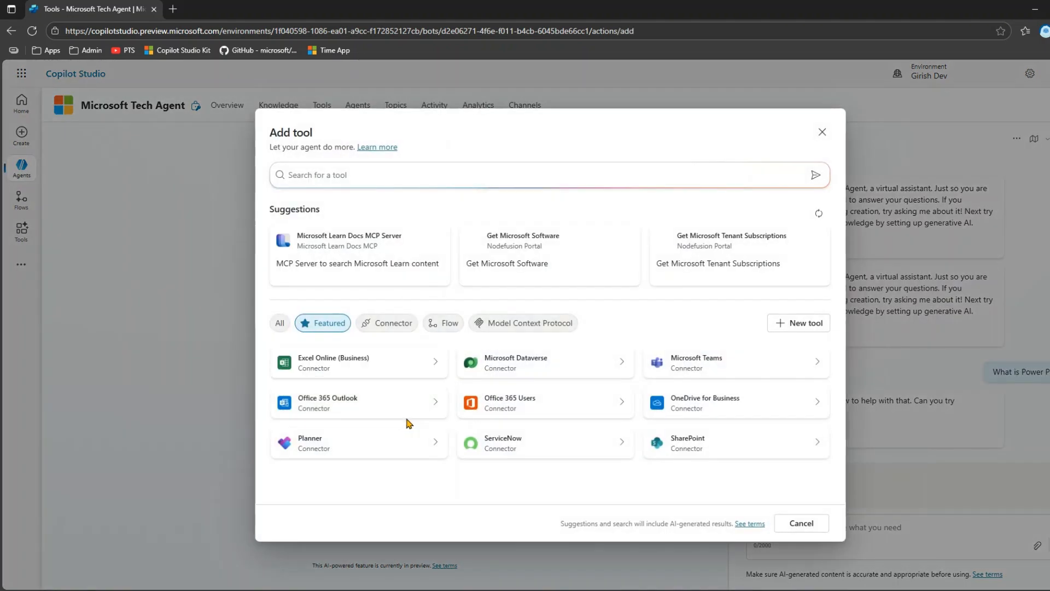
{"action": "left_click", "coordinate": [541, 325]}
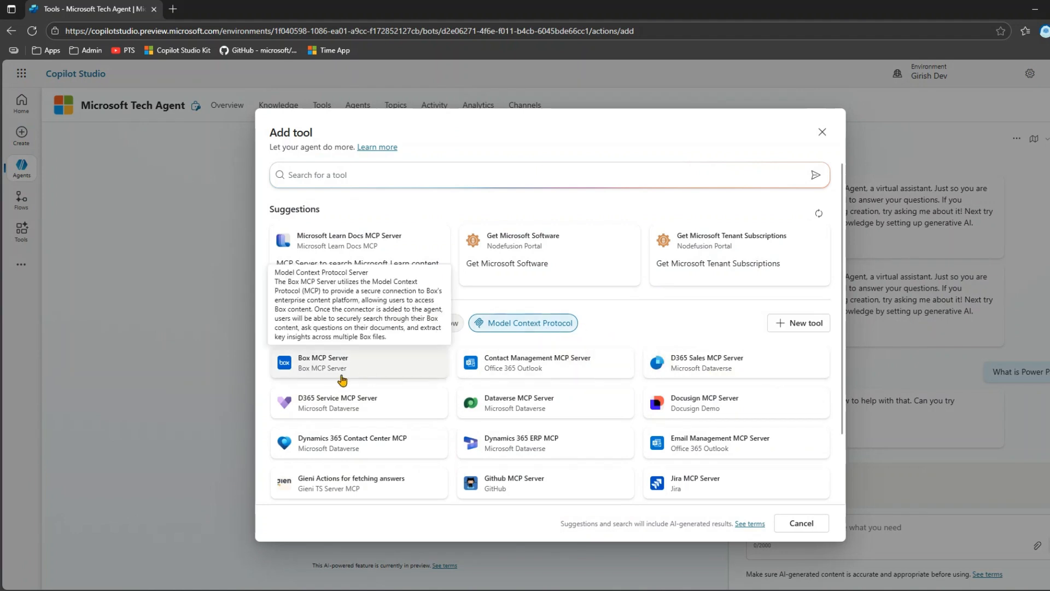
{"action": "scroll", "coordinate": [787, 383], "scroll_direction": "down", "scroll_amount": 3}
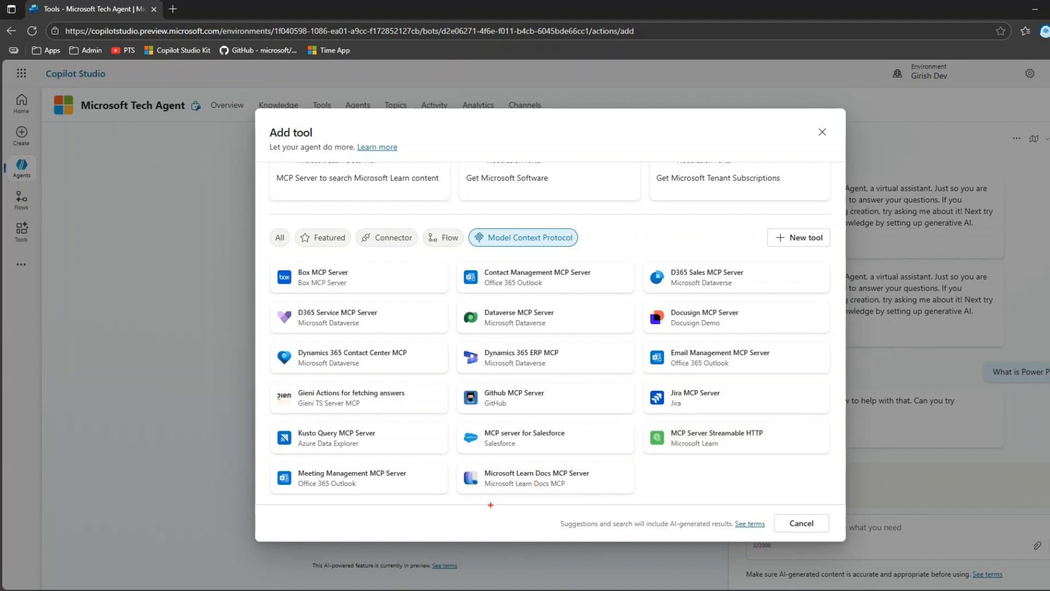
{"action": "mouse_move", "coordinate": [452, 459]}
{"action": "left_mouse_down"}
{"action": "mouse_move", "coordinate": [524, 499]}
{"action": "mouse_move", "coordinate": [642, 504]}
{"action": "left_mouse_up"}
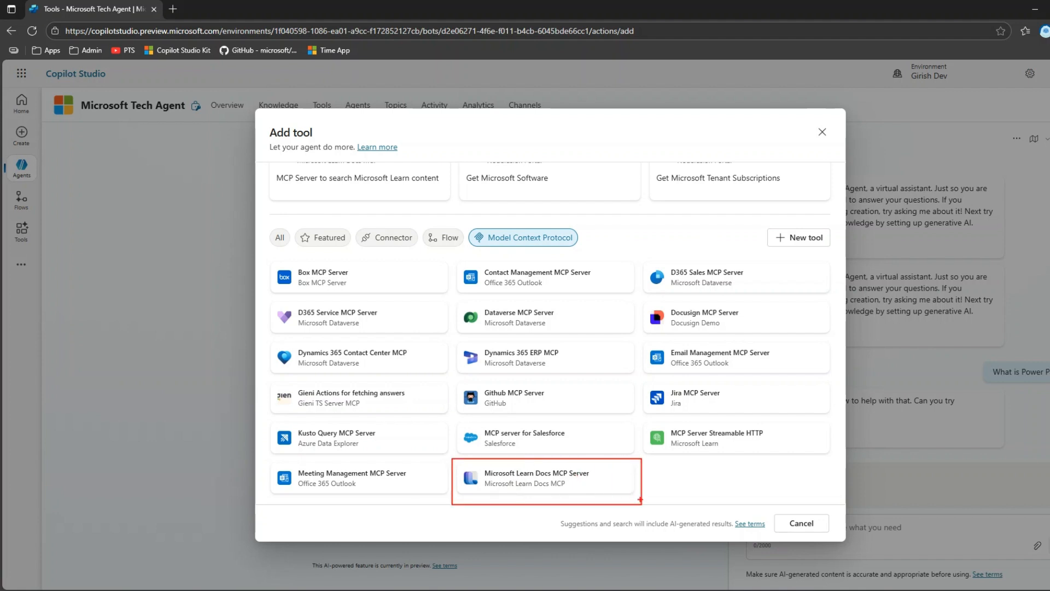
{"action": "left_click", "coordinate": [566, 477]}
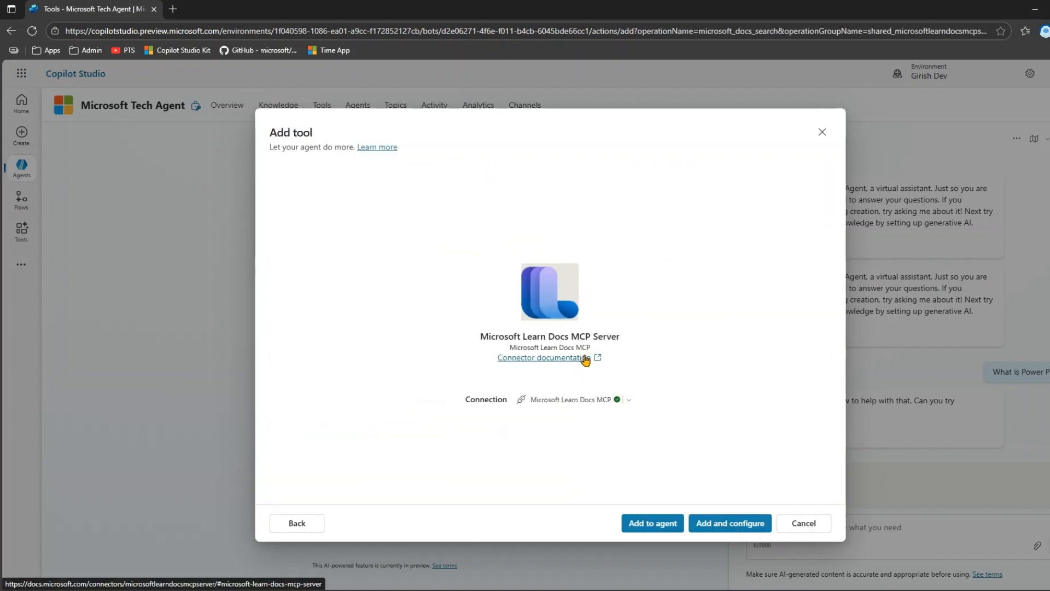
{"action": "left_click", "coordinate": [630, 400]}
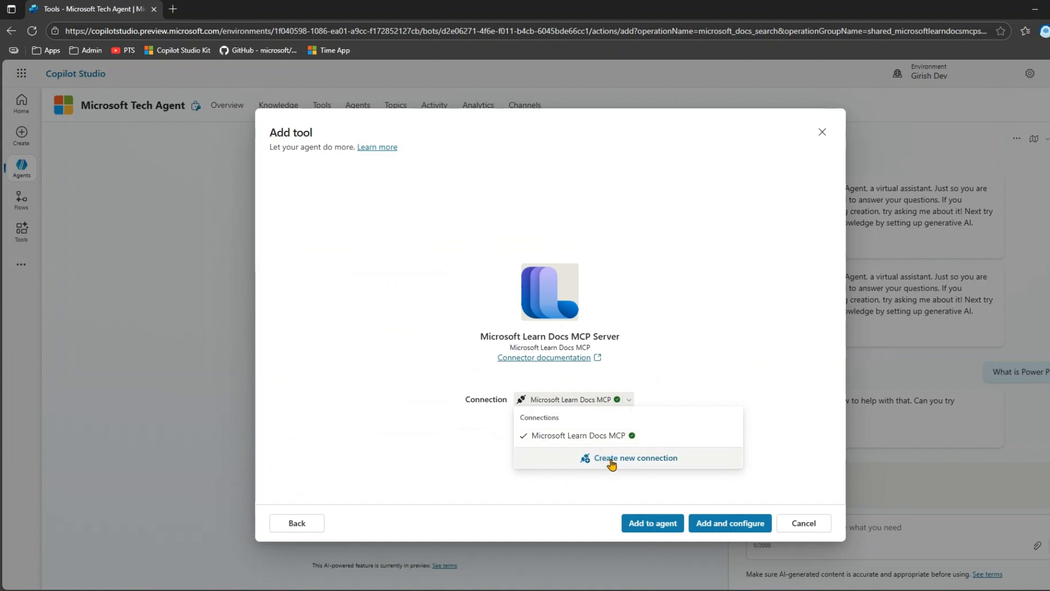
{"action": "left_click", "coordinate": [694, 386]}
{"action": "left_click", "coordinate": [716, 523]}
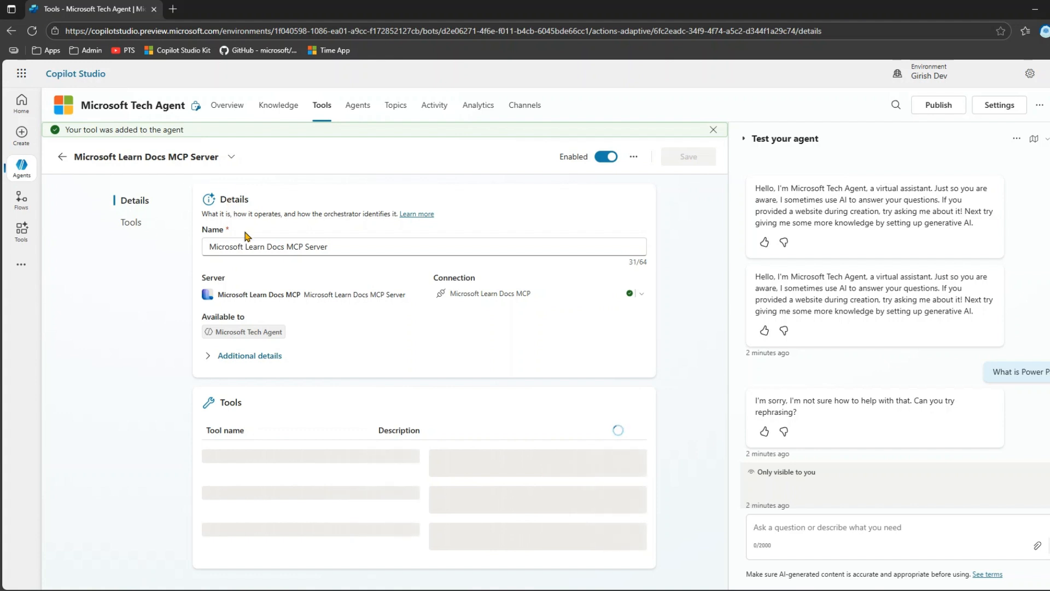
- Review the Microsoft Learn Docs MCP Server tool's name and examine its definition in code view
{"action": "left_click", "coordinate": [330, 246]}
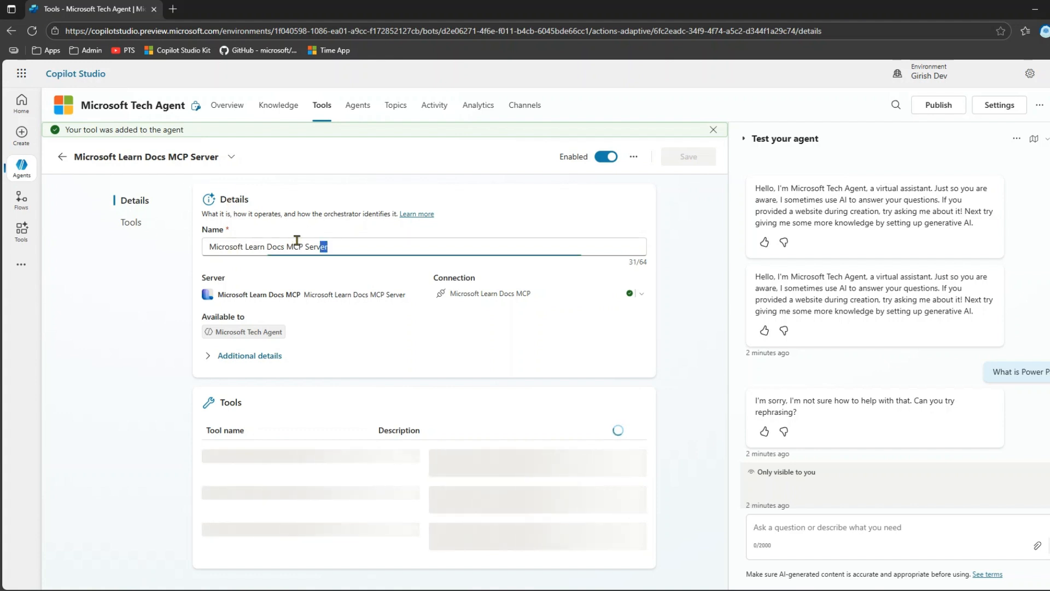
{"action": "left_click_drag", "start_coordinate": [329, 246], "coordinate": [176, 244]}
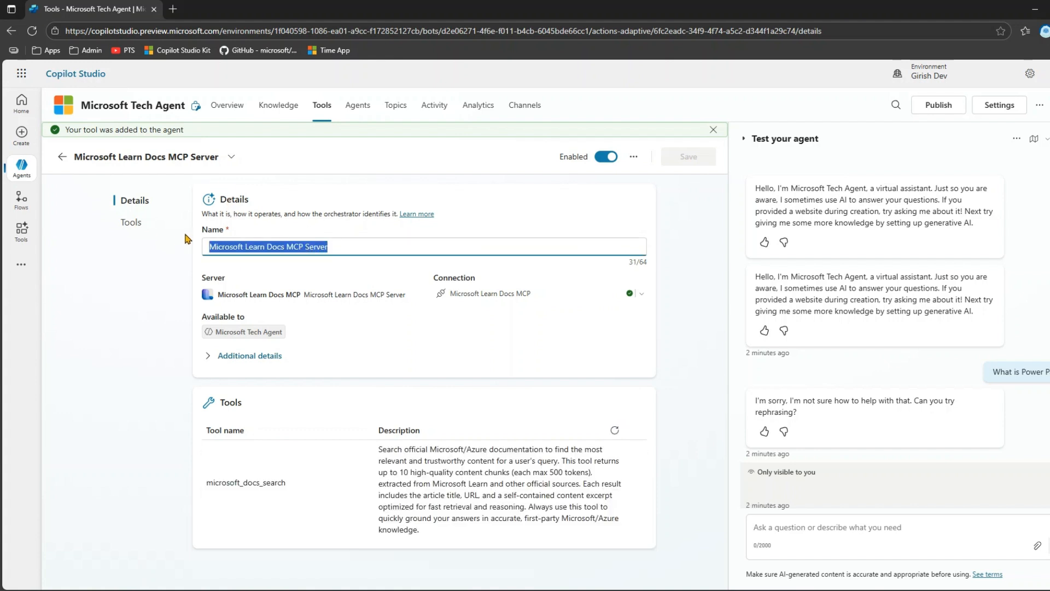
{"action": "left_click", "coordinate": [636, 141]}
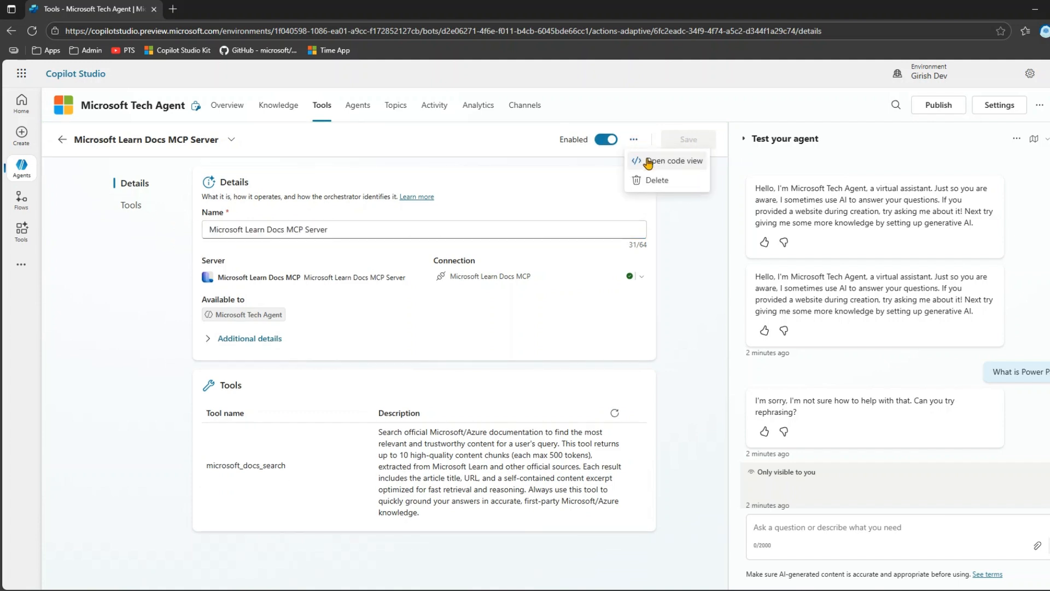
{"action": "left_click", "coordinate": [648, 162]}
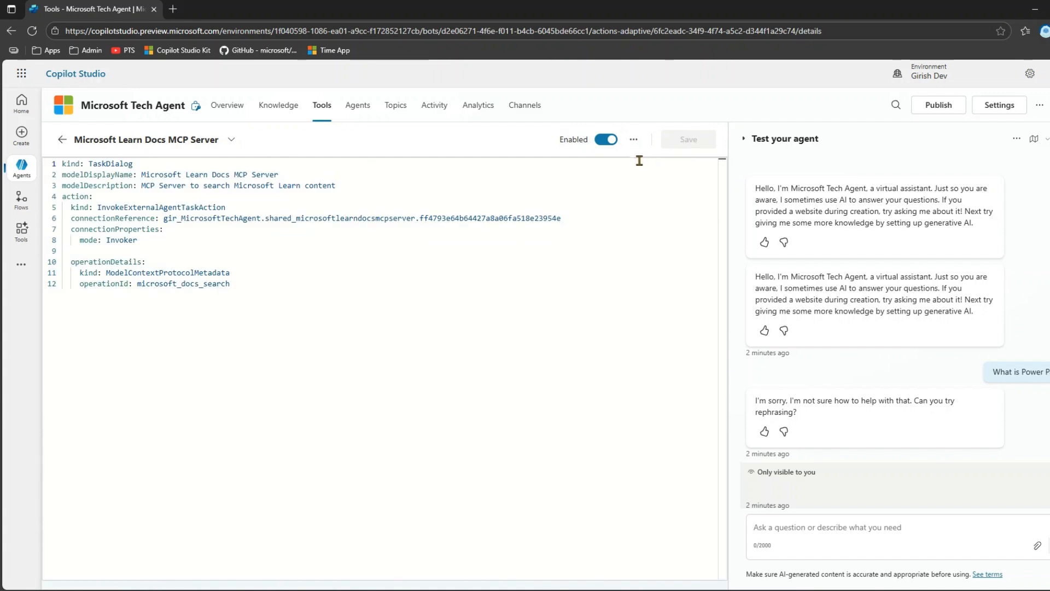
{"action": "left_click", "coordinate": [317, 342]}
{"action": "key", "text": "ctrl+plus"}
{"action": "key", "text": "ctrl+plus"}
{"action": "key", "text": "ctrl+plus"}
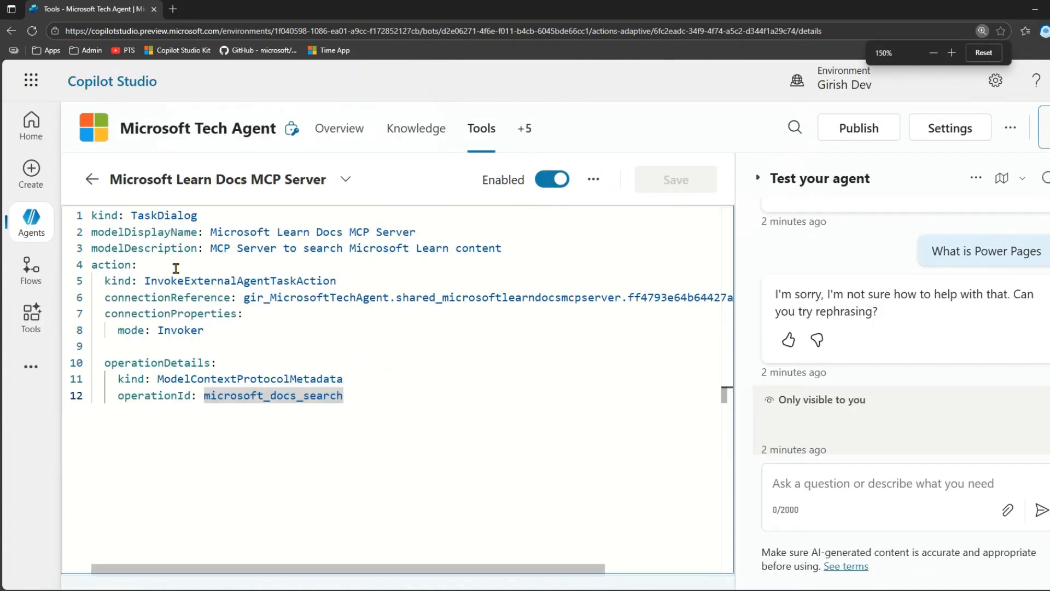
- Examine the action kind in the Microsoft Learn Docs MCP Server tool's code, and close the code view
{"action": "left_click", "coordinate": [175, 268]}
{"action": "double_click", "coordinate": [149, 280]}
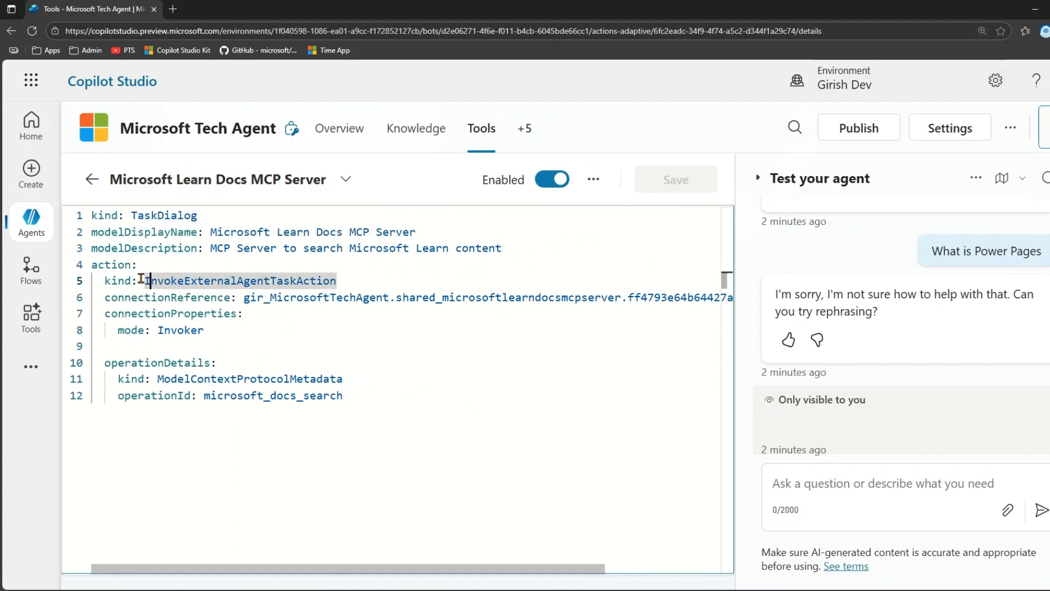
{"action": "left_click", "coordinate": [595, 180]}
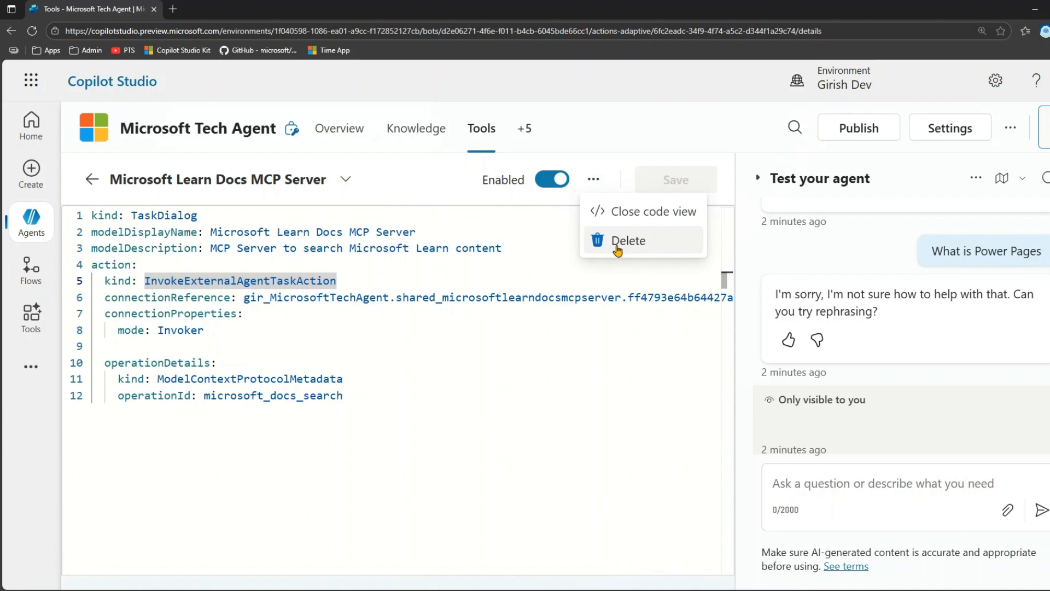
{"action": "left_click", "coordinate": [341, 185]}
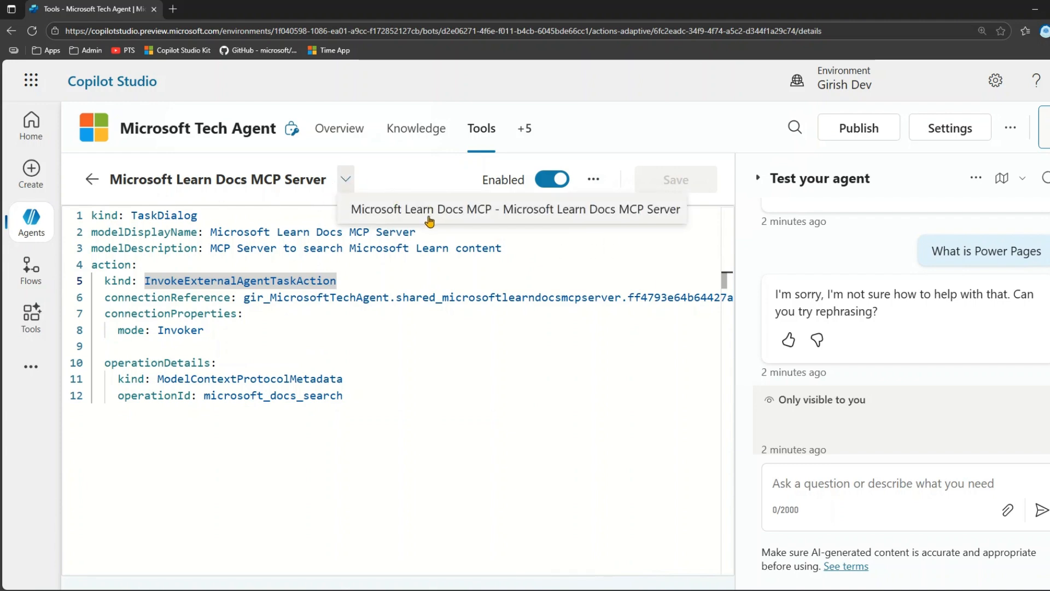
{"action": "left_click", "coordinate": [395, 179]}
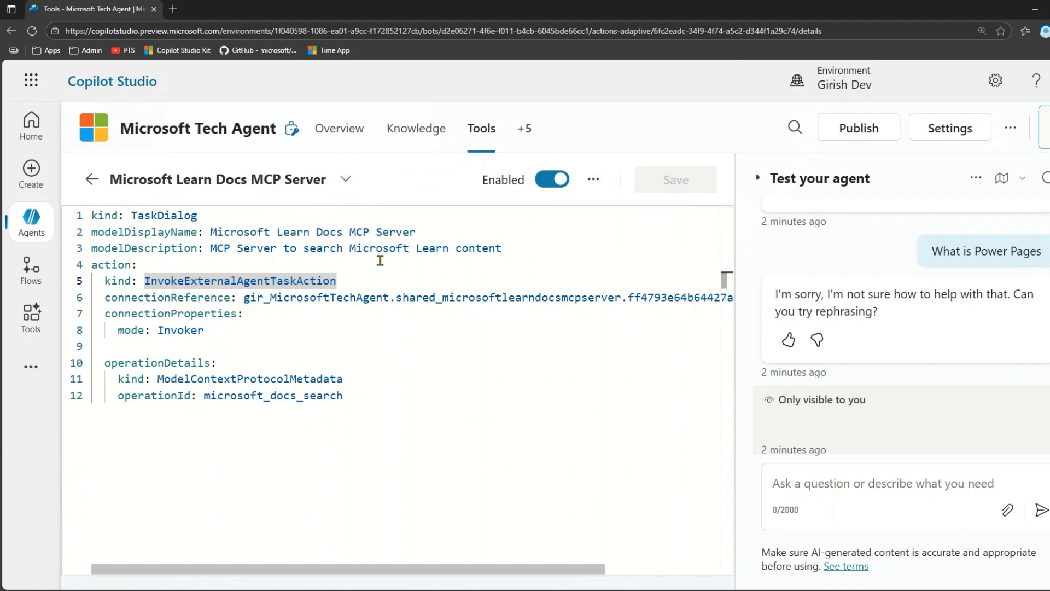
{"action": "key", "text": "ctrl+minus"}
{"action": "left_click", "coordinate": [627, 149]}
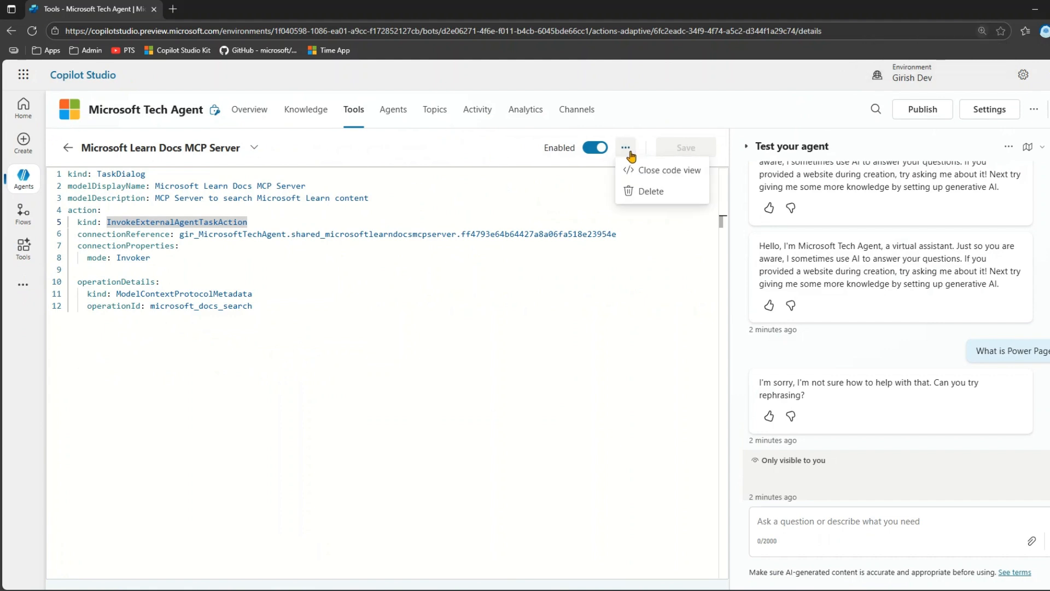
{"action": "left_click", "coordinate": [640, 170]}
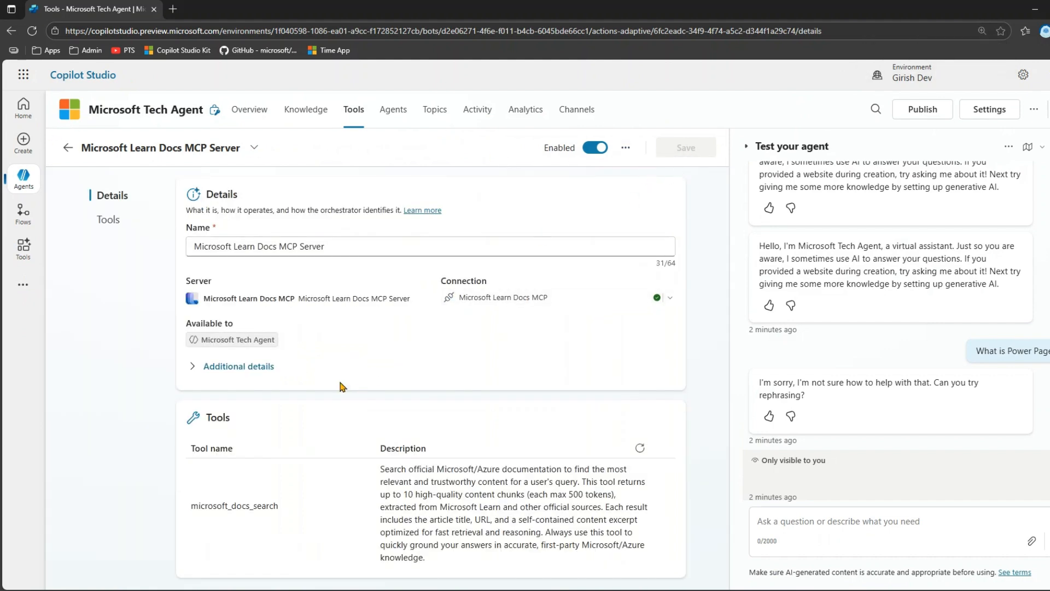
- Review the tool's additional details, including the options for asking the end user before running and for authentication
{"action": "left_click", "coordinate": [194, 368]}
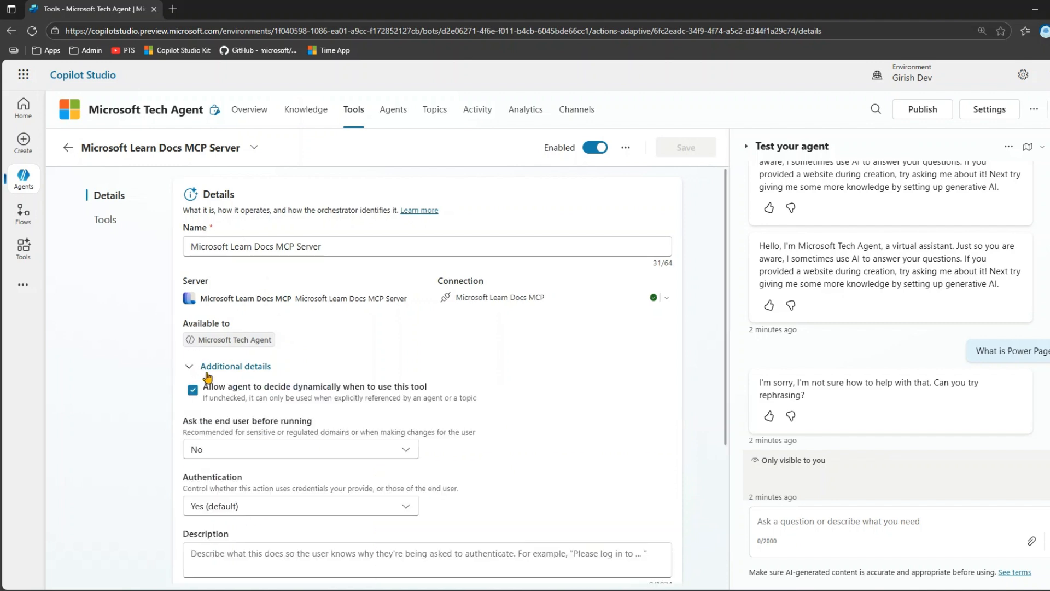
{"action": "scroll", "coordinate": [263, 424], "scroll_direction": "down", "scroll_amount": 2}
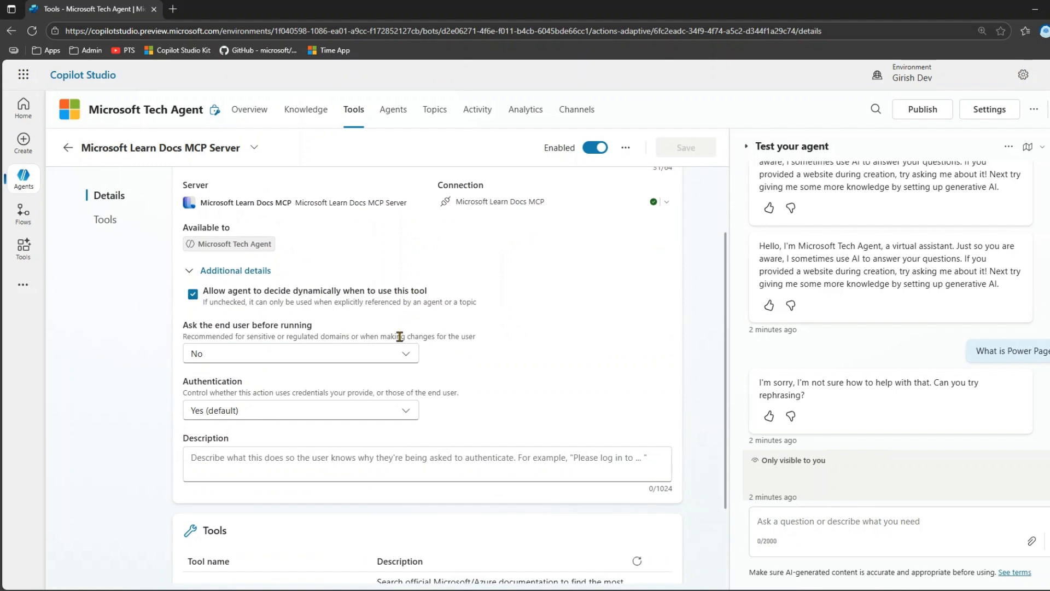
{"action": "left_click", "coordinate": [403, 358]}
{"action": "left_click", "coordinate": [403, 359]}
{"action": "left_click", "coordinate": [297, 411]}
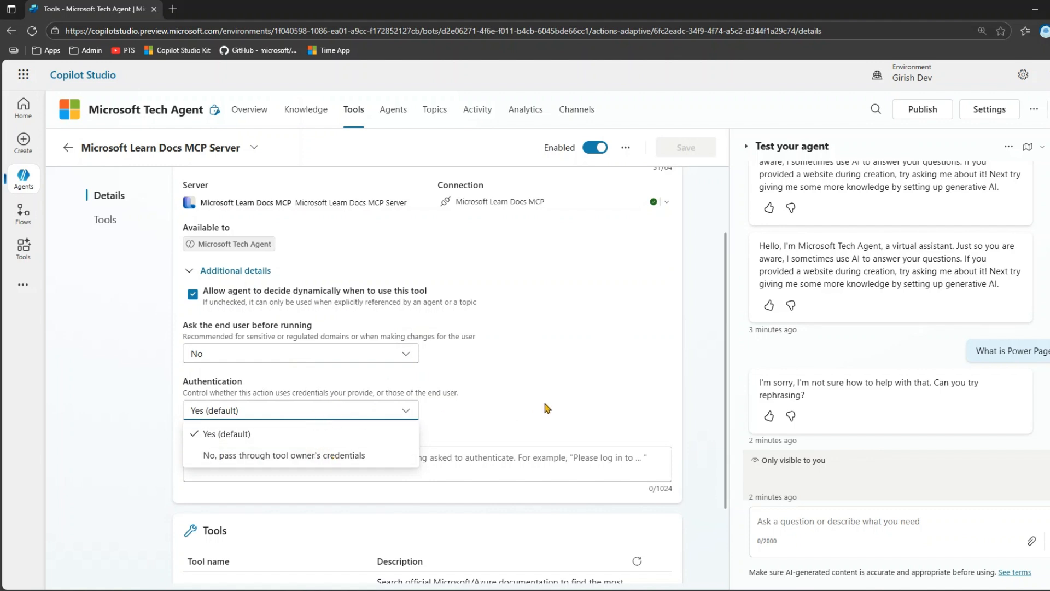
{"action": "left_click", "coordinate": [492, 405]}
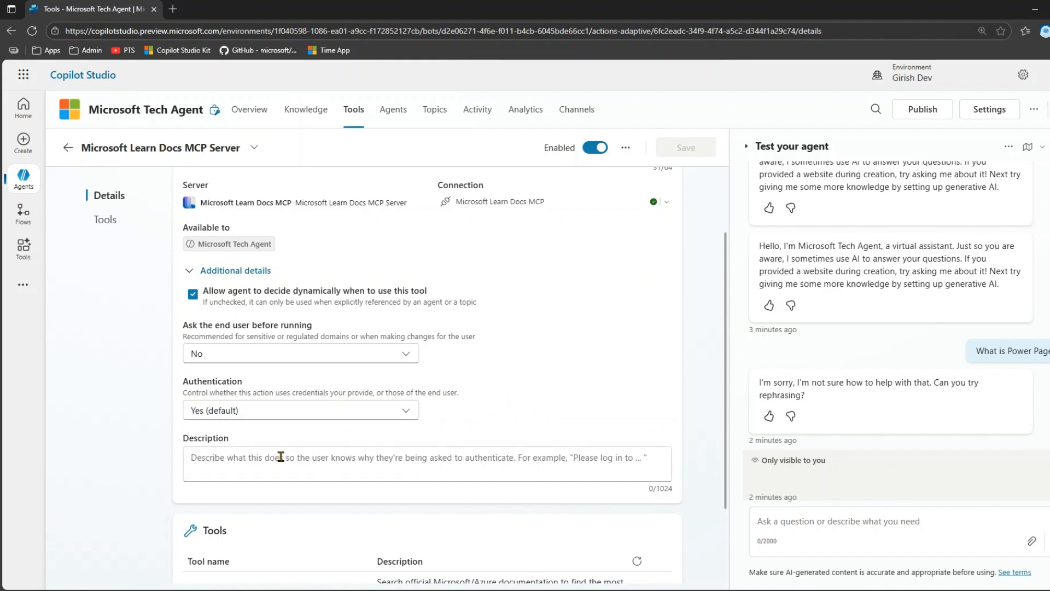
- Read the description of the microsoft_docs_search tool that the MCP server provides
{"action": "scroll", "coordinate": [302, 445], "scroll_direction": "down", "scroll_amount": 2}
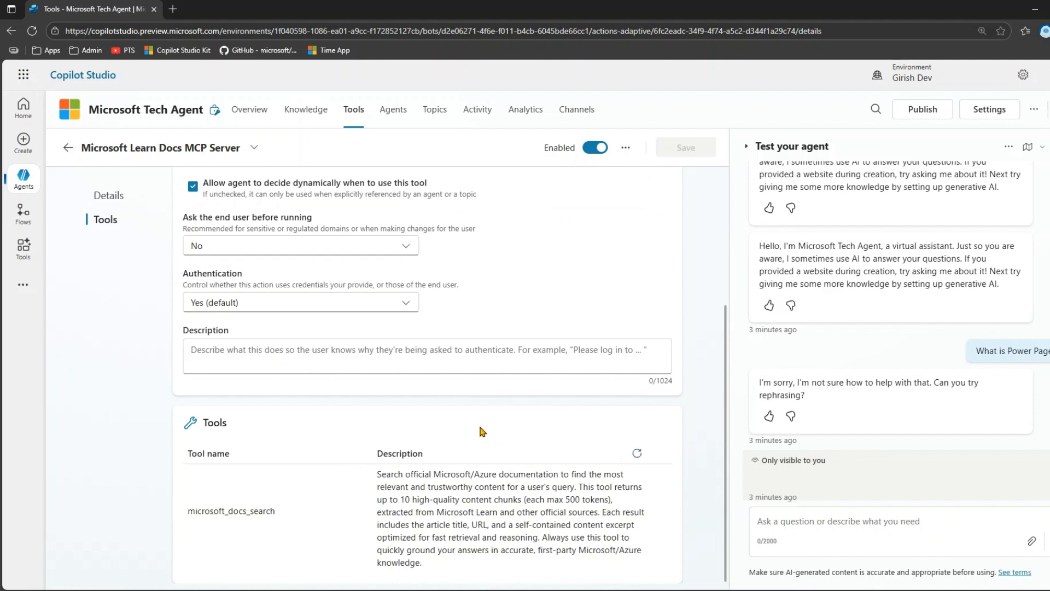
{"action": "left_click_drag", "start_coordinate": [179, 459], "coordinate": [684, 575]}
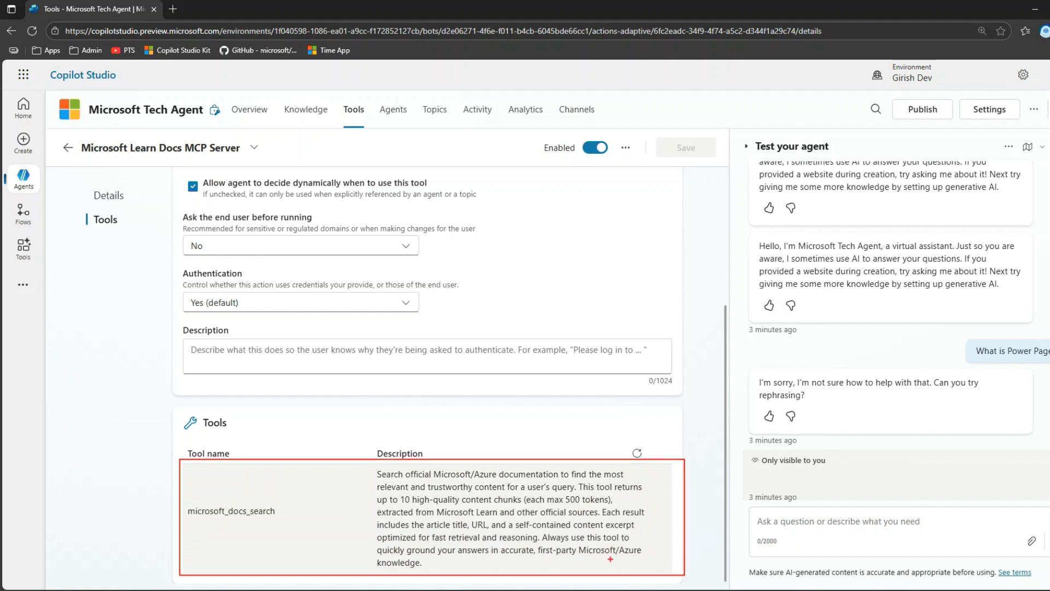
{"action": "mouse_move", "coordinate": [385, 470]}
{"action": "left_mouse_down"}
{"action": "mouse_move", "coordinate": [644, 484]}
{"action": "mouse_move", "coordinate": [645, 493]}
{"action": "left_mouse_up"}
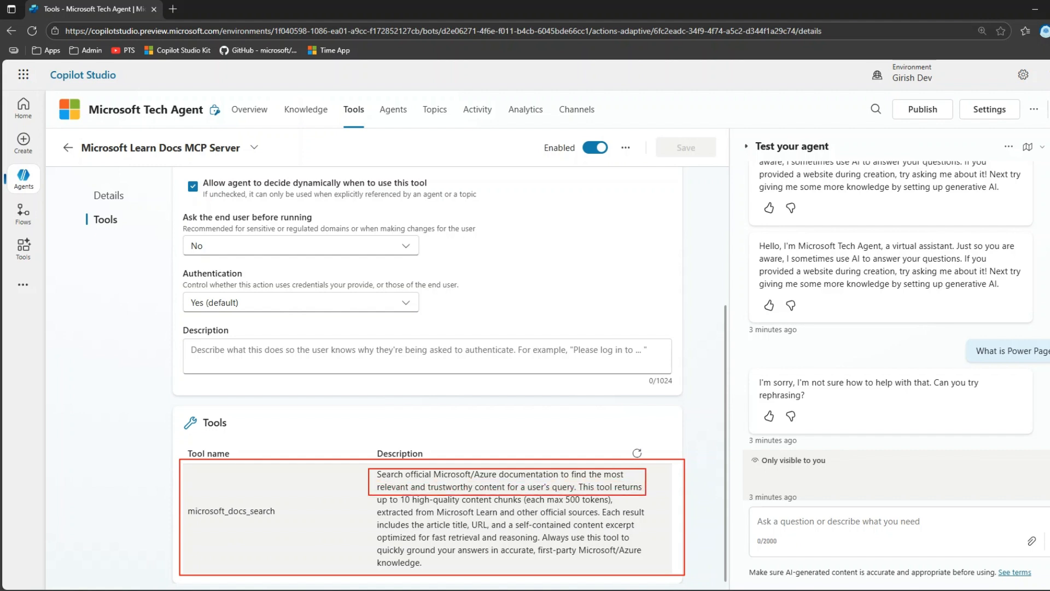
{"action": "left_click_drag", "start_coordinate": [646, 495], "coordinate": [665, 570]}
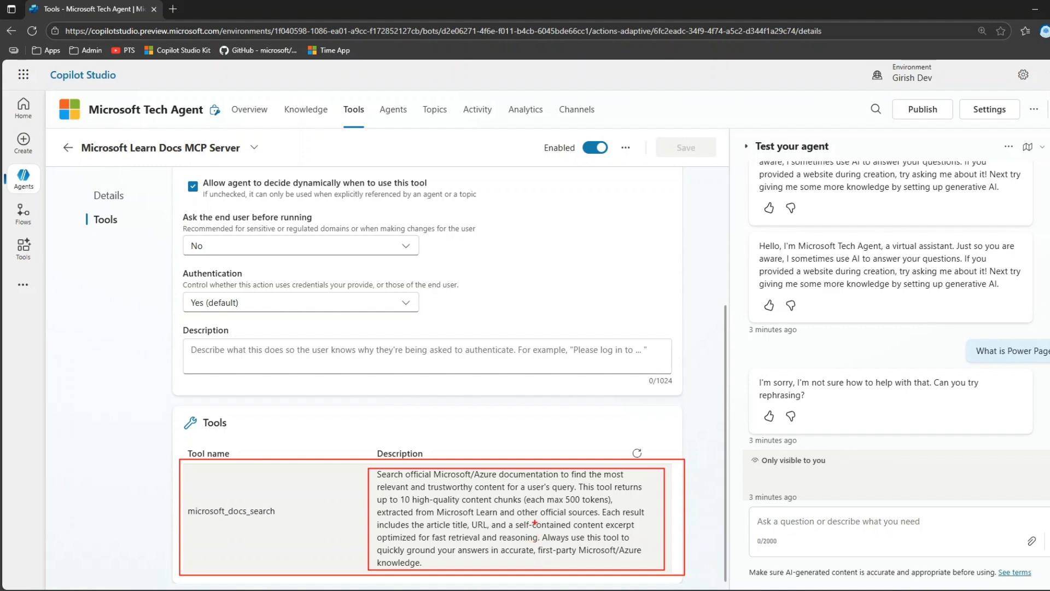
{"action": "key", "text": "Escape"}
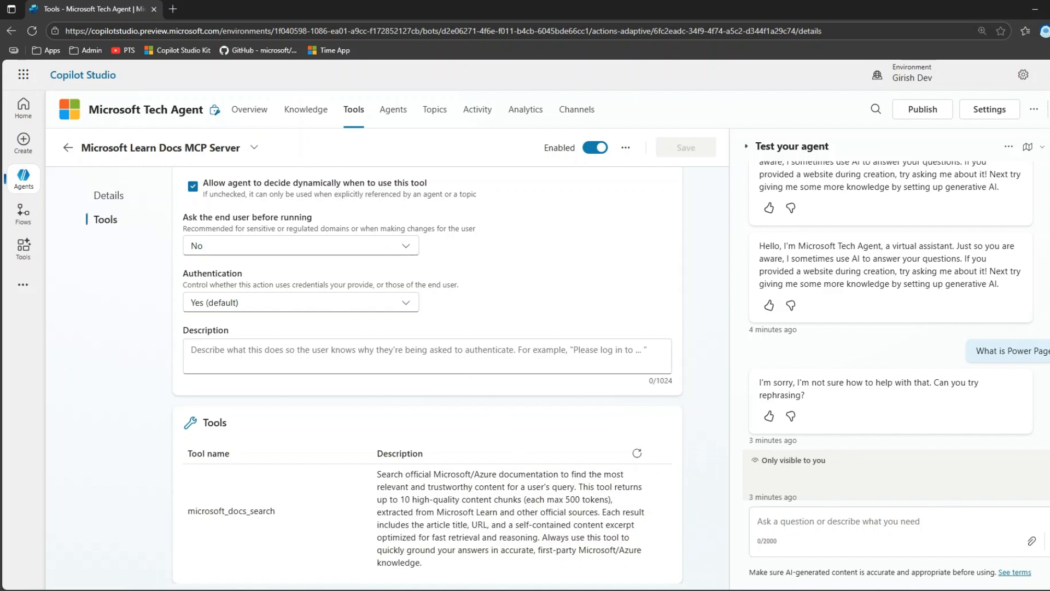
- Start a new test conversation and ask the agent "What is Power Pages"
{"action": "left_click", "coordinate": [1049, 146]}
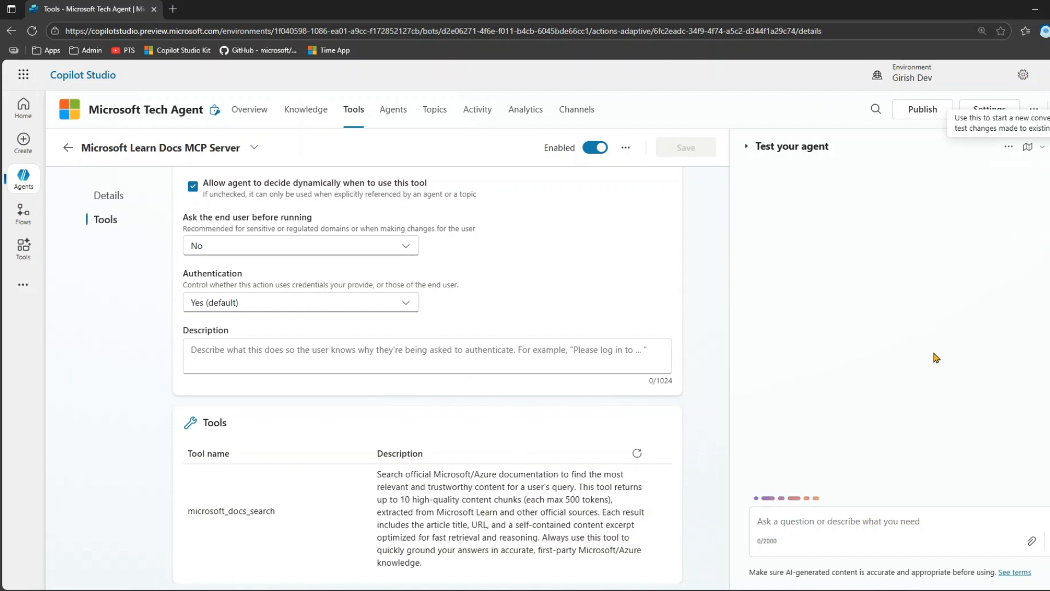
{"action": "left_click", "coordinate": [794, 524]}
{"action": "type", "text": "W"}
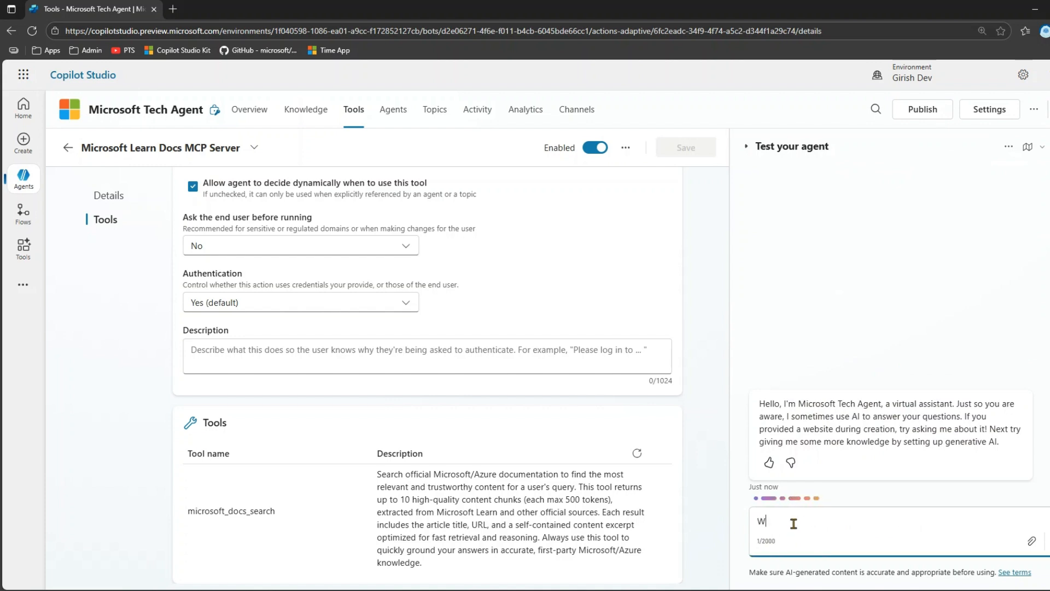
{"action": "type", "text": "hat is Power Pages"}
{"action": "key", "text": "Return"}
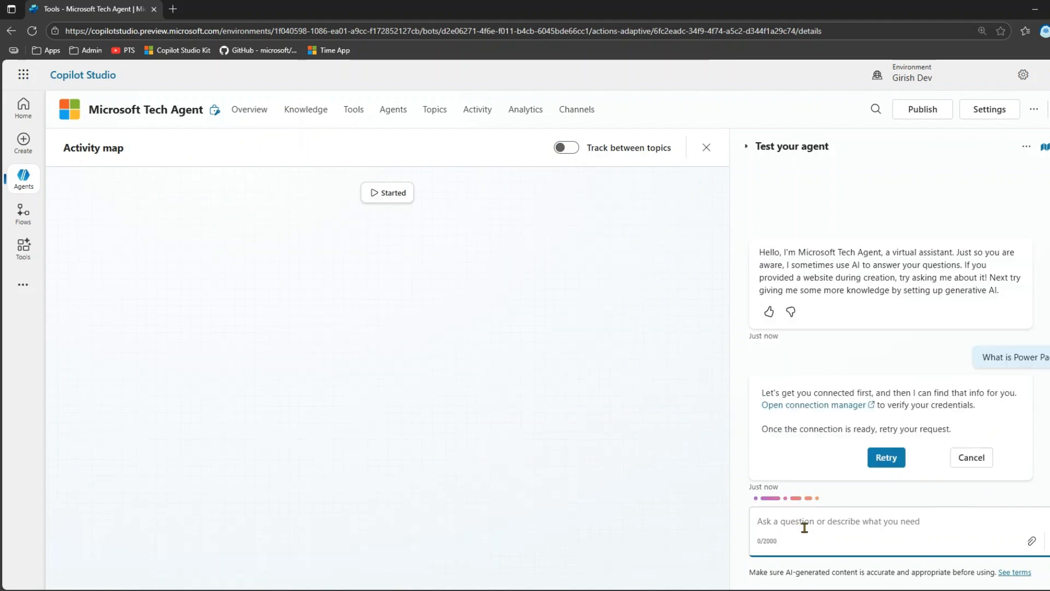
{"action": "left_click_drag", "start_coordinate": [813, 393], "coordinate": [877, 399]}
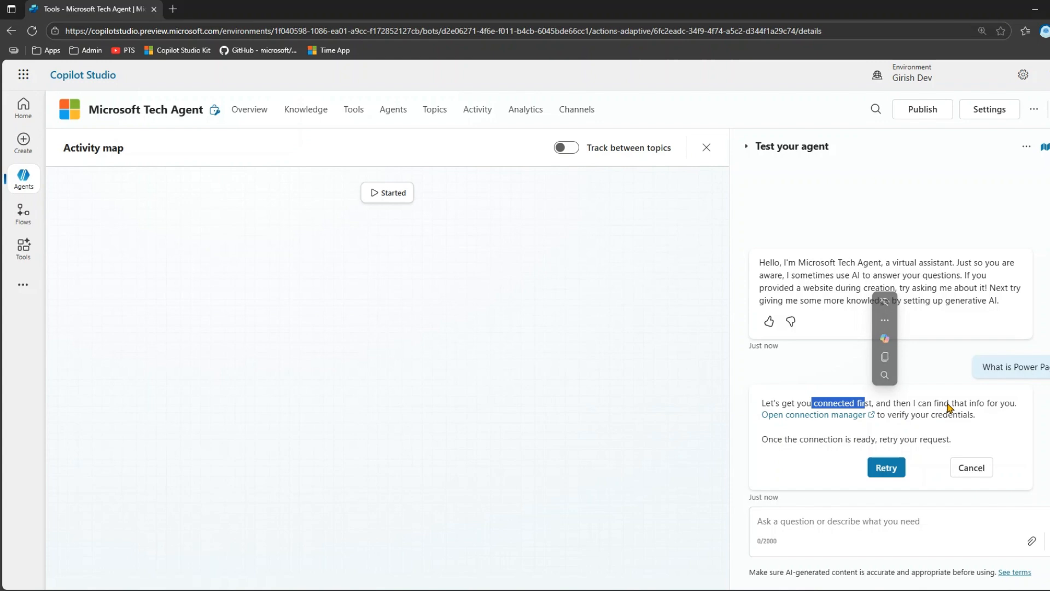
- Open the connection manager from the agent's reply, connect Microsoft Learn Docs MCP with the existing connection, and refresh the connections list
{"action": "left_click", "coordinate": [836, 417]}
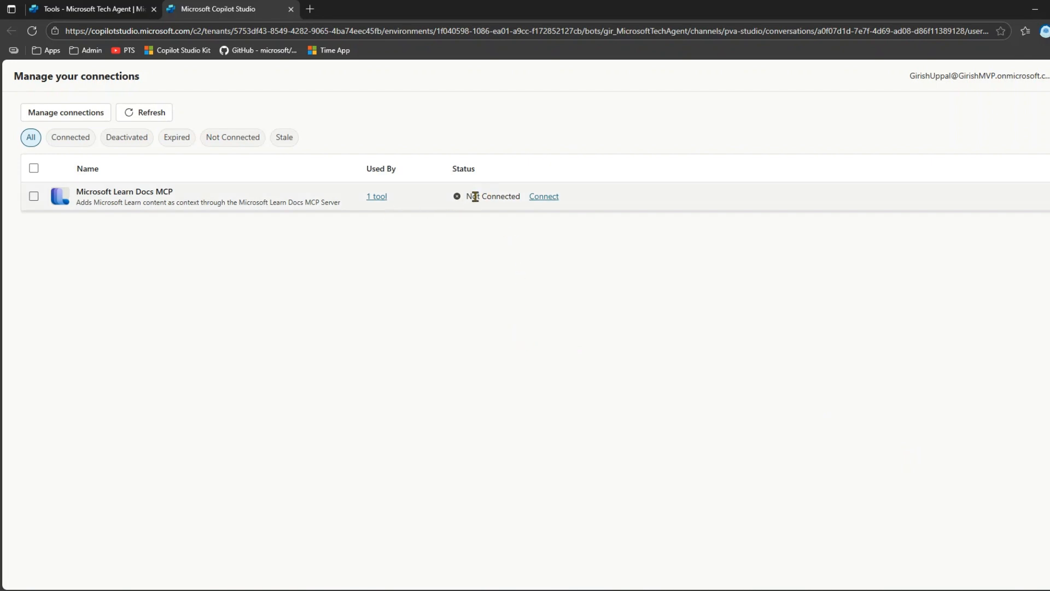
{"action": "left_click", "coordinate": [33, 197]}
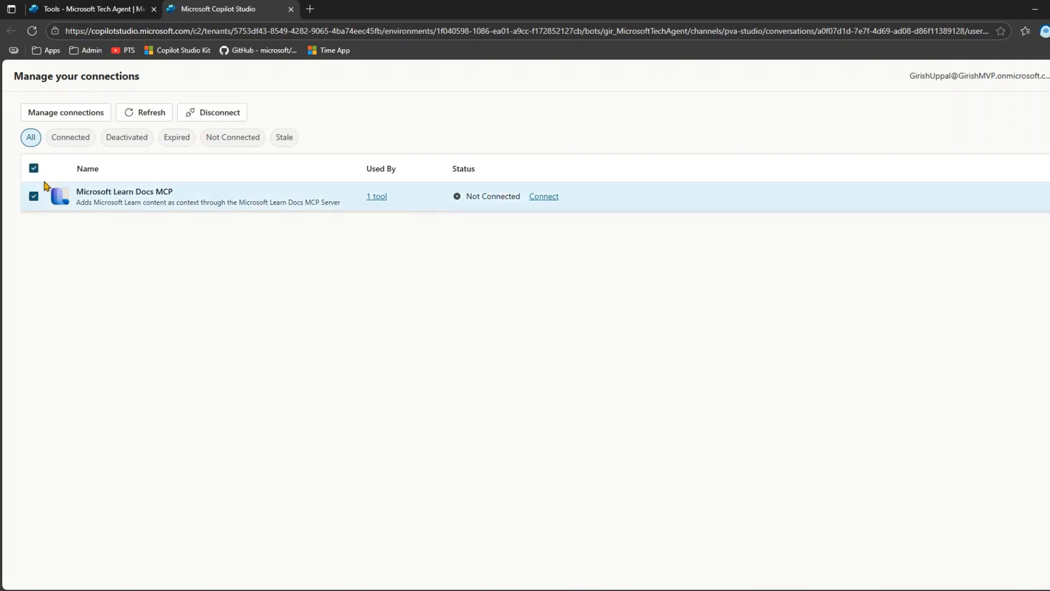
{"action": "left_click", "coordinate": [550, 199]}
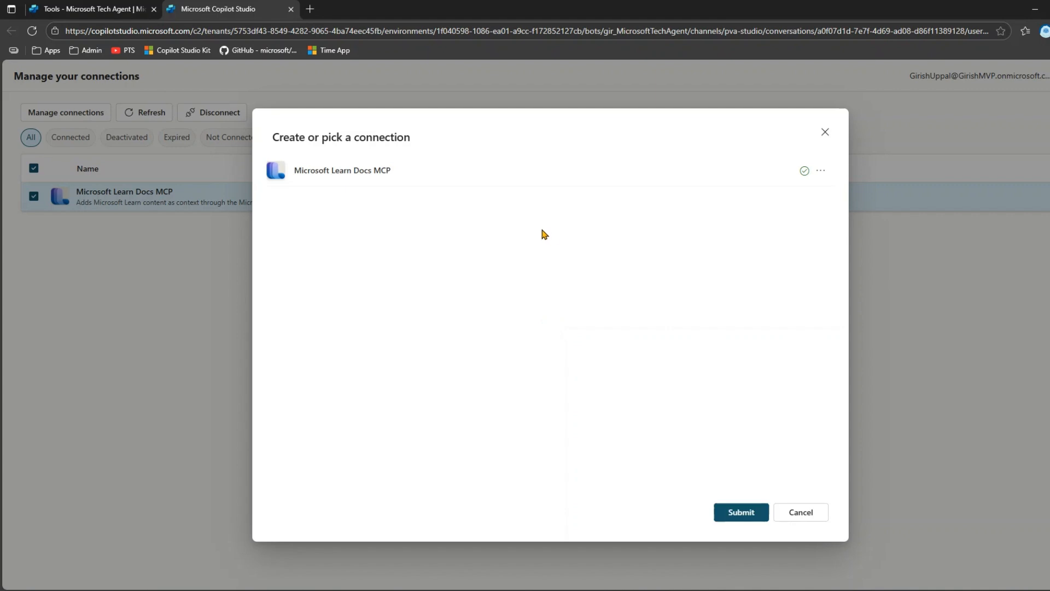
{"action": "left_click", "coordinate": [753, 518]}
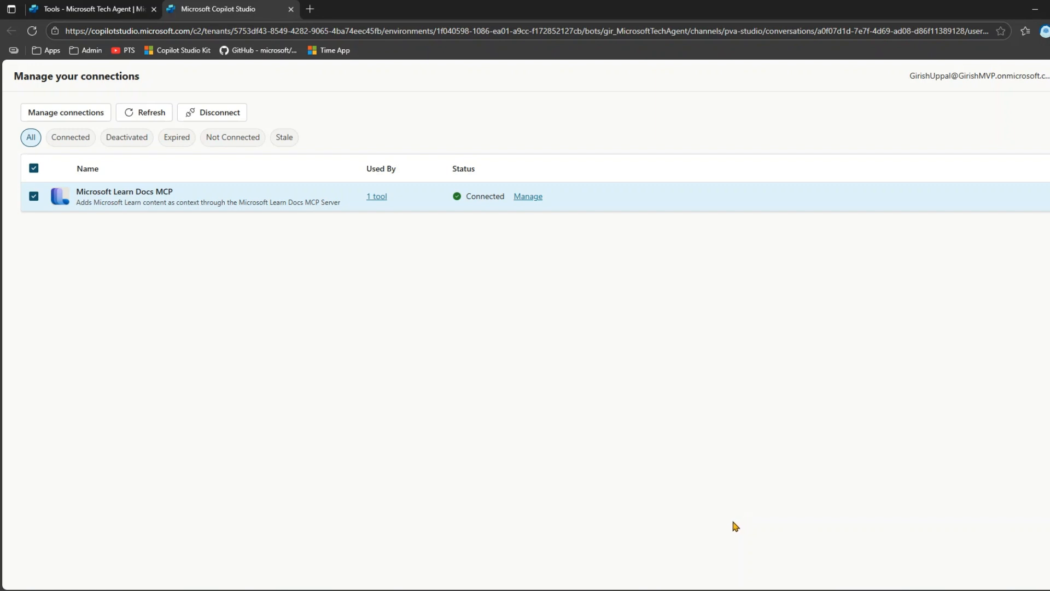
{"action": "left_click", "coordinate": [138, 114]}
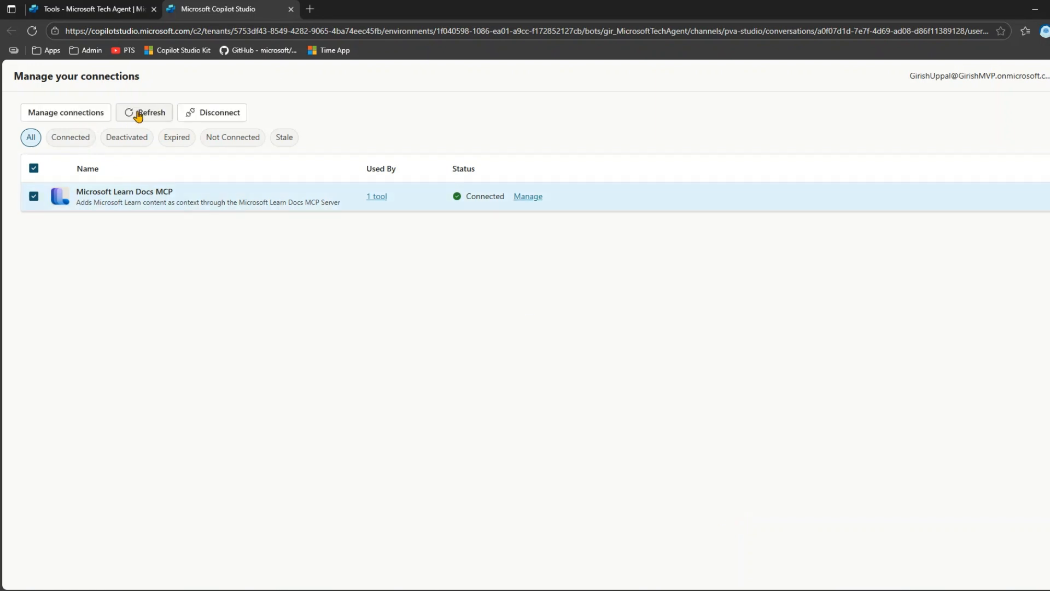
- Return to the agent test, retry the pending Power Pages question, and read the answer
{"action": "left_click", "coordinate": [98, 8]}
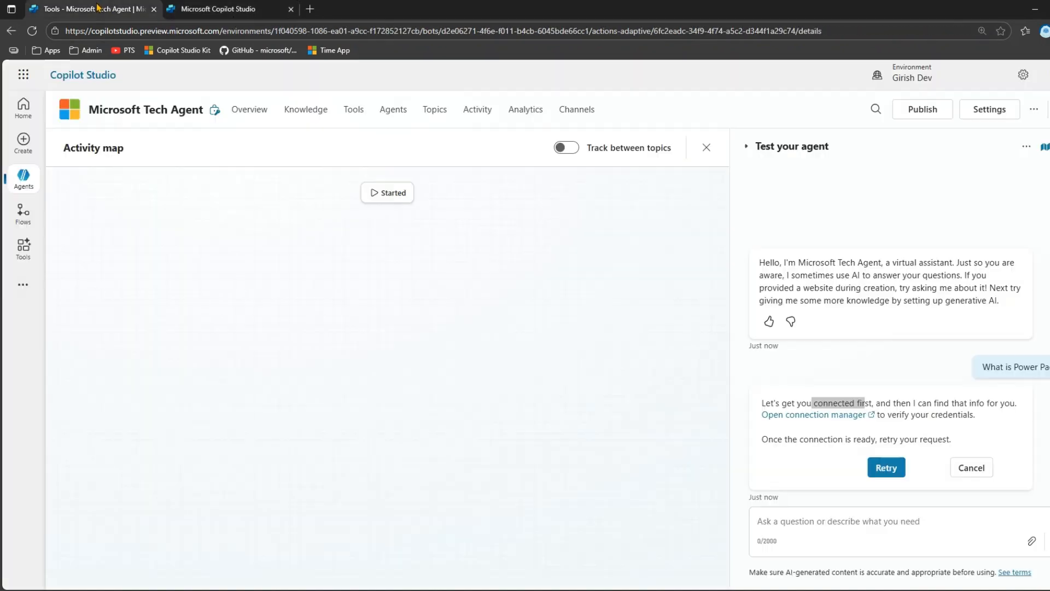
{"action": "left_click", "coordinate": [887, 469]}
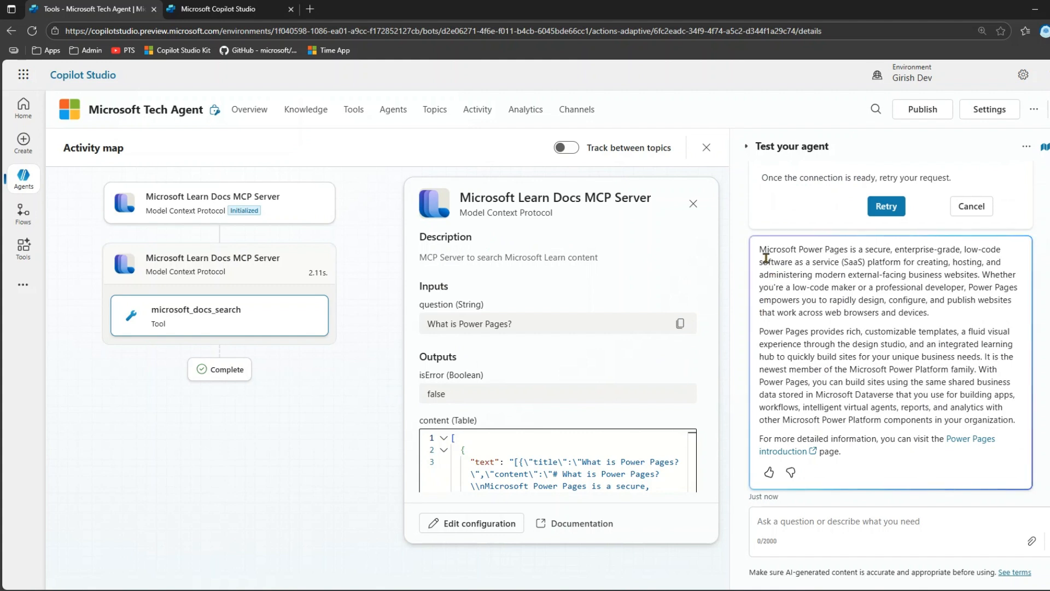
{"action": "left_click_drag", "start_coordinate": [761, 249], "coordinate": [928, 441]}
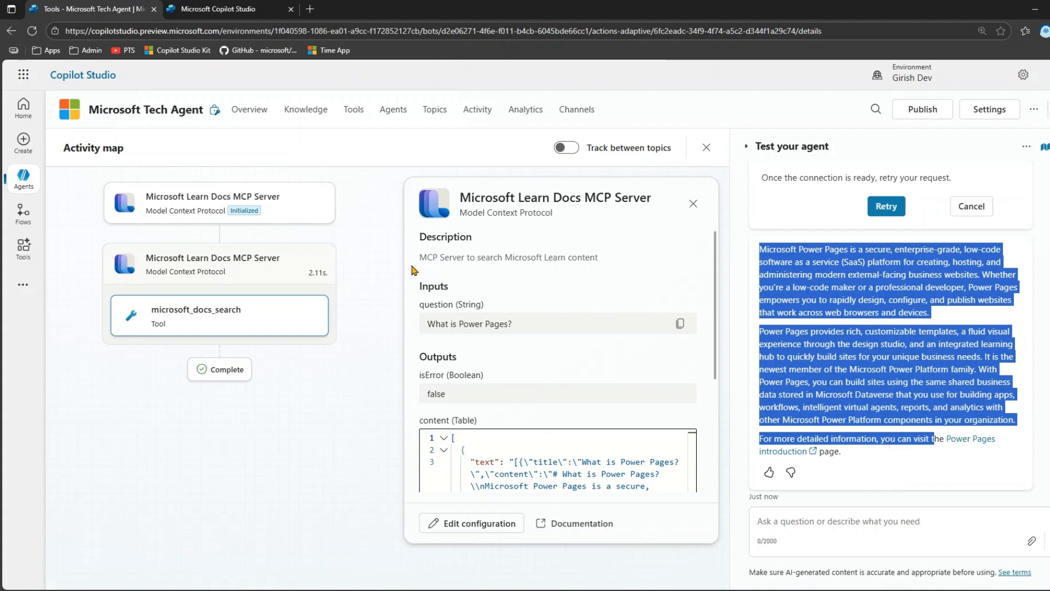
- Examine the MCP server call's description, isError output and content table in the activity map
{"action": "left_click_drag", "start_coordinate": [420, 257], "coordinate": [582, 258]}
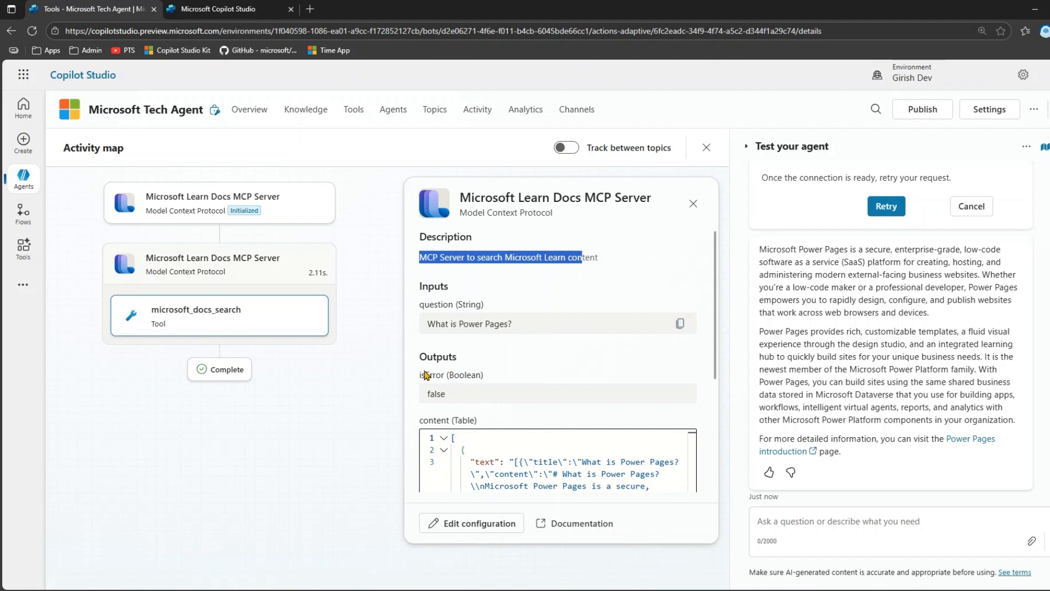
{"action": "left_click_drag", "start_coordinate": [420, 375], "coordinate": [486, 379]}
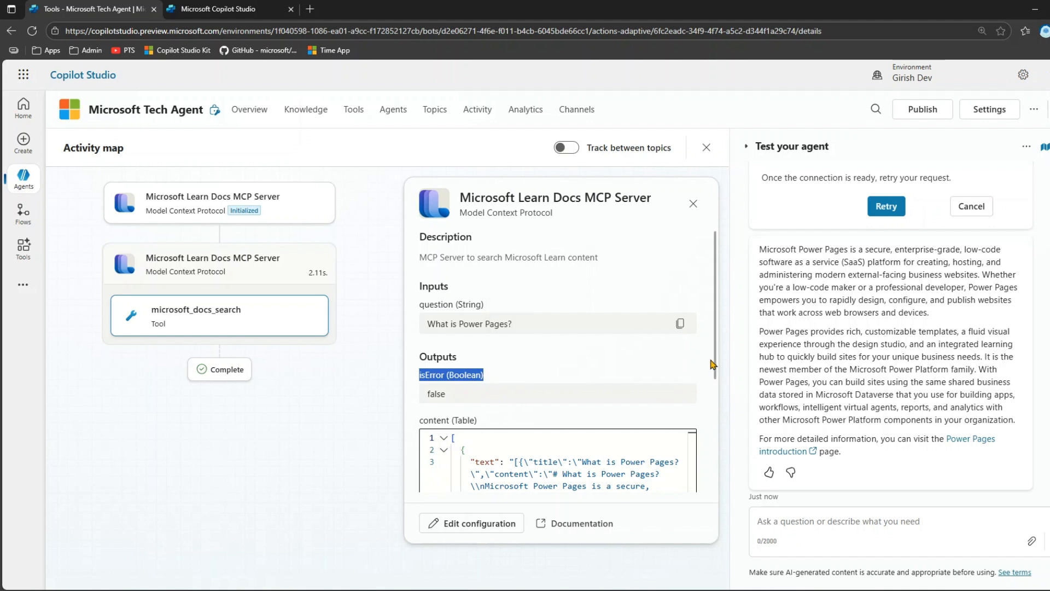
{"action": "scroll", "coordinate": [714, 391], "scroll_direction": "down", "scroll_amount": 3}
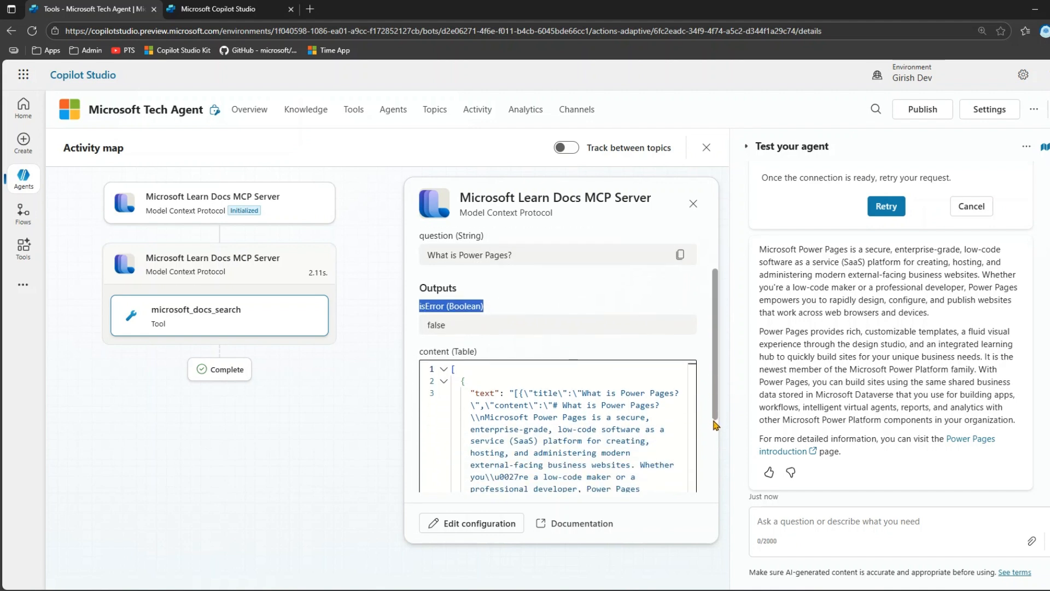
{"action": "left_click", "coordinate": [547, 297]}
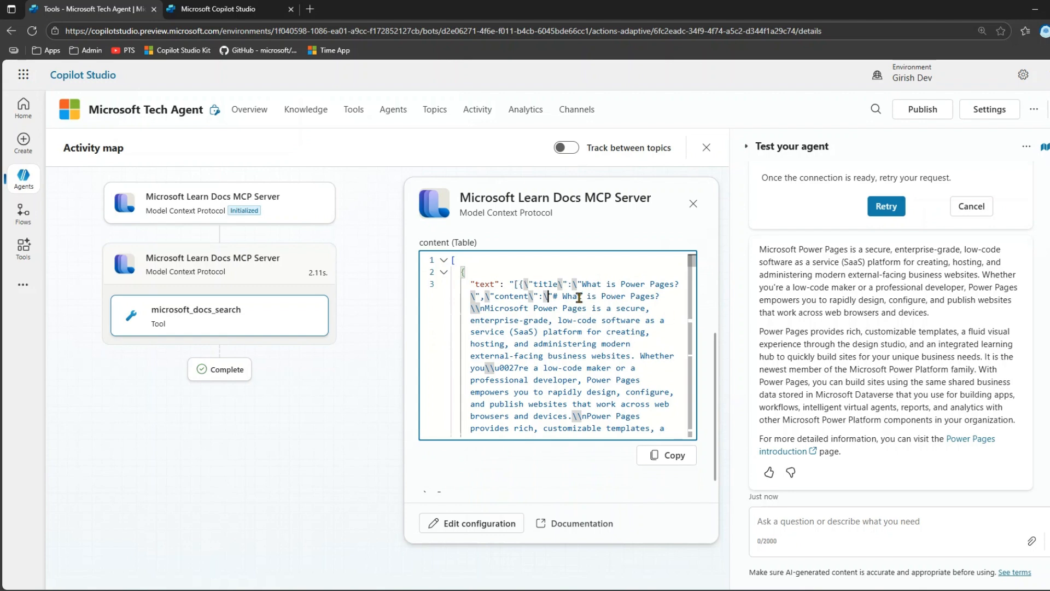
{"action": "scroll", "coordinate": [587, 338], "scroll_direction": "down", "scroll_amount": 1}
{"action": "scroll", "coordinate": [587, 338], "scroll_direction": "up", "scroll_amount": 5}
{"action": "scroll", "coordinate": [593, 293], "scroll_direction": "down", "scroll_amount": 3}
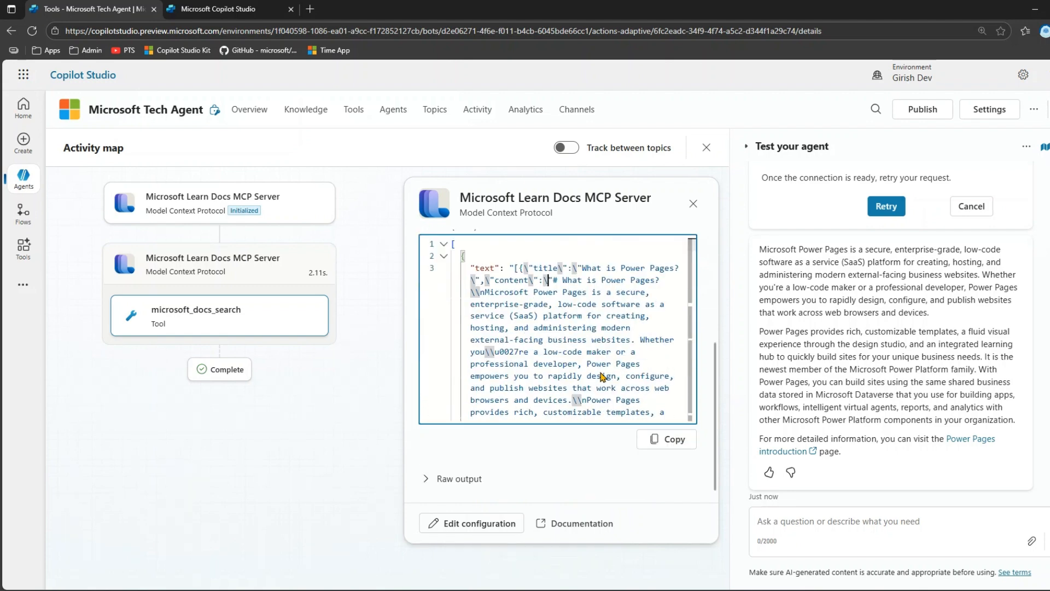
- Copy the content table output of the MCP server call and open the DevToys-Preview app
{"action": "left_click", "coordinate": [658, 443]}
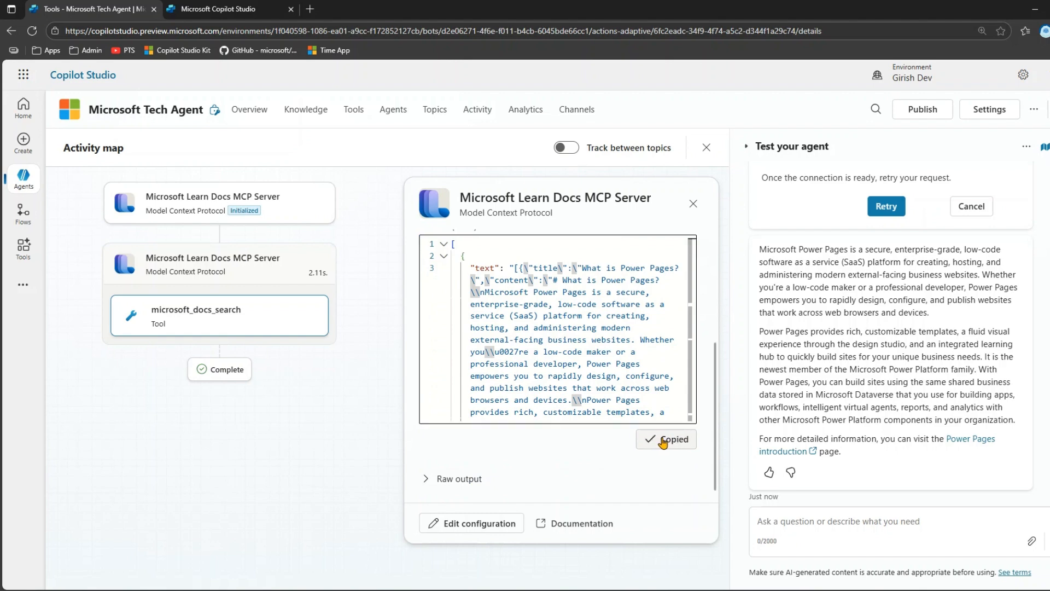
{"action": "key", "text": "super"}
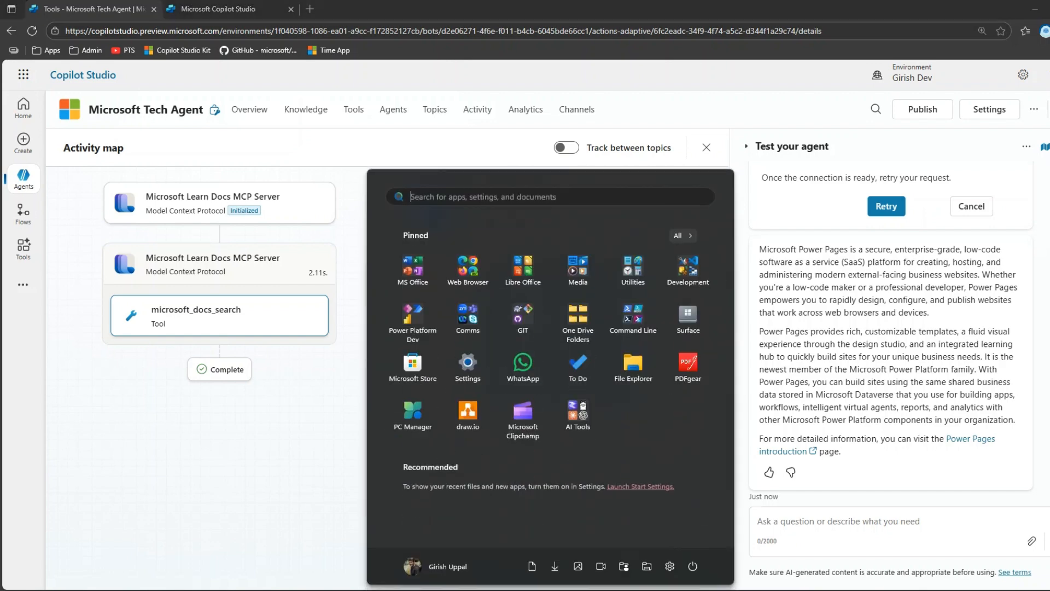
{"action": "type", "text": "dev"}
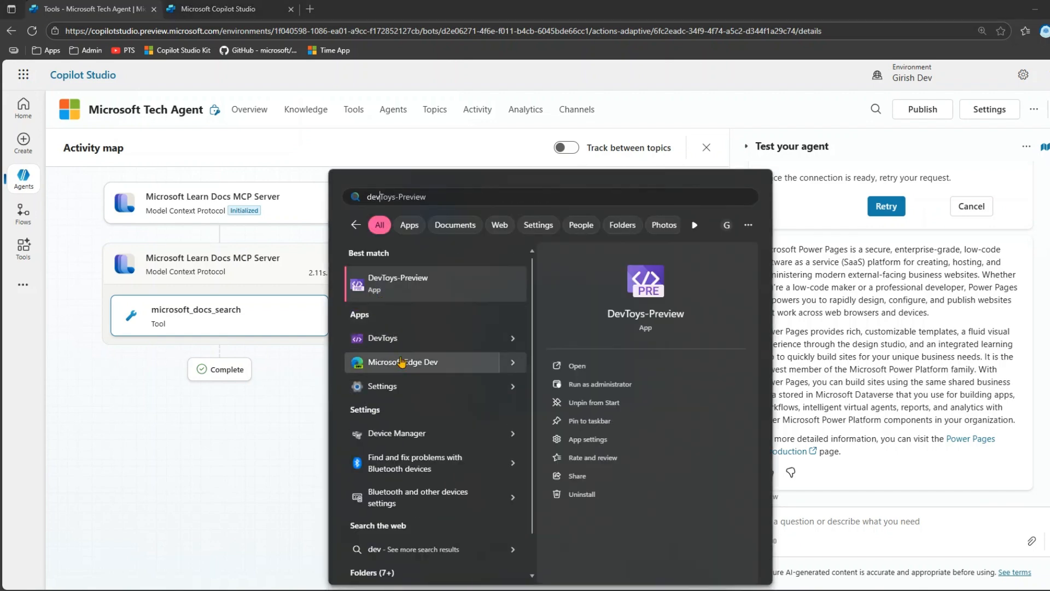
{"action": "left_click", "coordinate": [411, 282]}
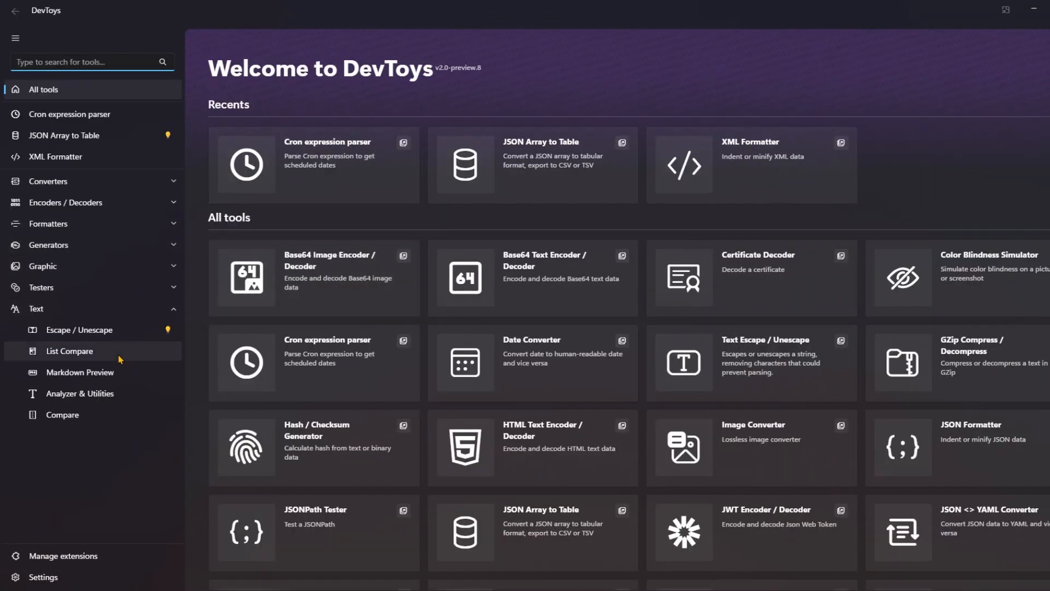
- Load the copied content table into the JSON Array to Table tool and look through the JSON from beginning to end
{"action": "left_click", "coordinate": [69, 141]}
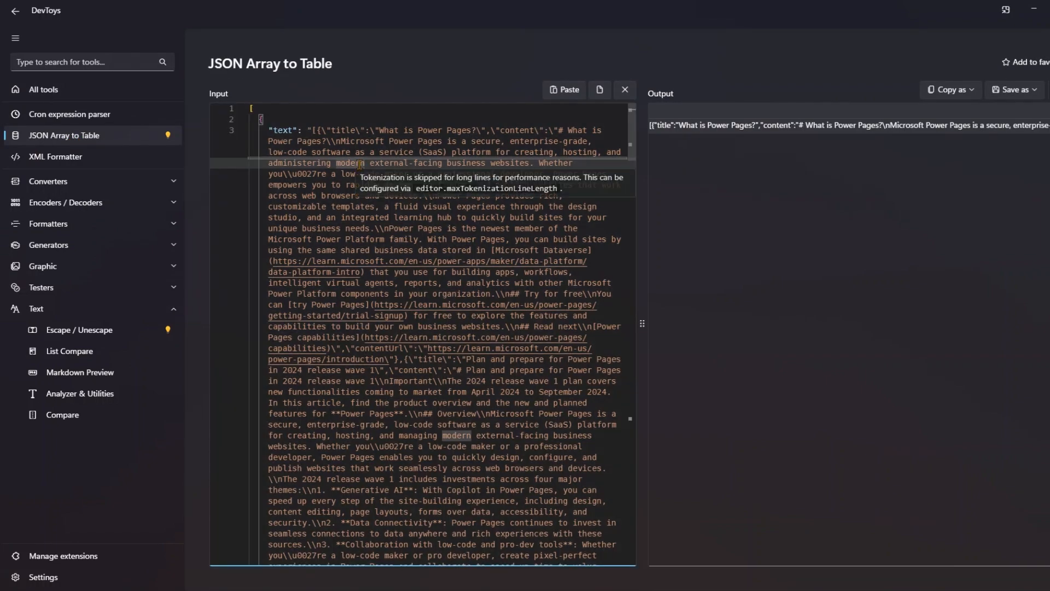
{"action": "key", "text": "ctrl+a"}
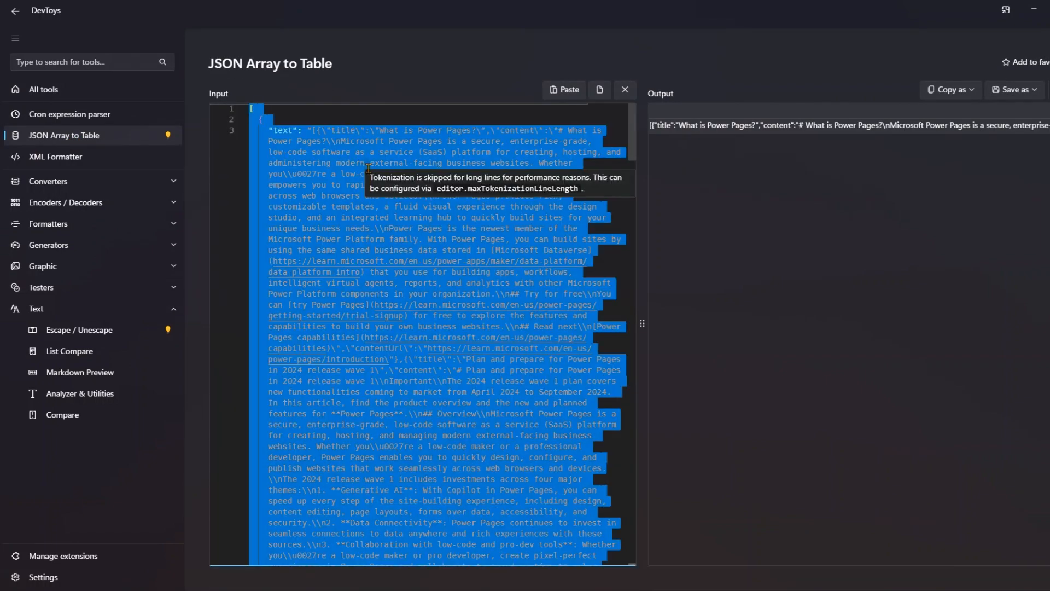
{"action": "key", "text": "ctrl+End"}
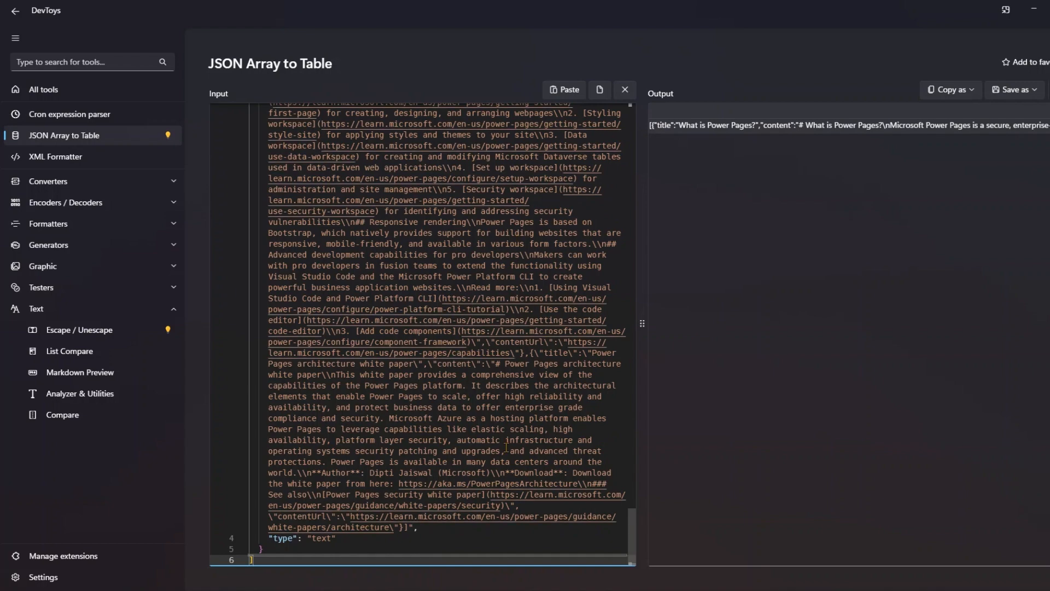
{"action": "scroll", "coordinate": [542, 350], "scroll_direction": "up", "scroll_amount": 7}
{"action": "scroll", "coordinate": [541, 347], "scroll_direction": "up", "scroll_amount": 20}
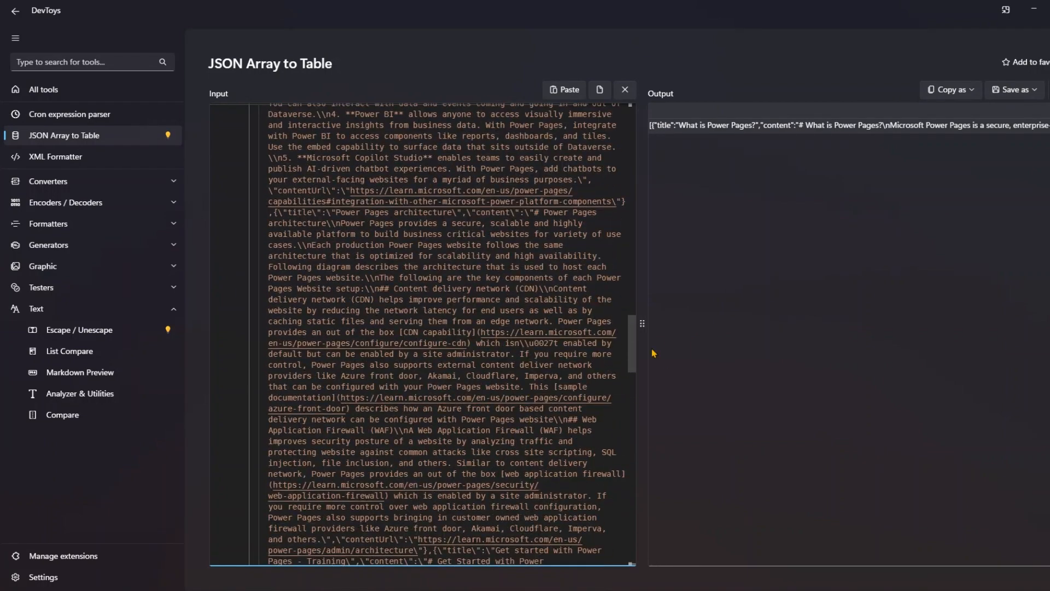
{"action": "left_click_drag", "start_coordinate": [633, 345], "coordinate": [633, 121]}
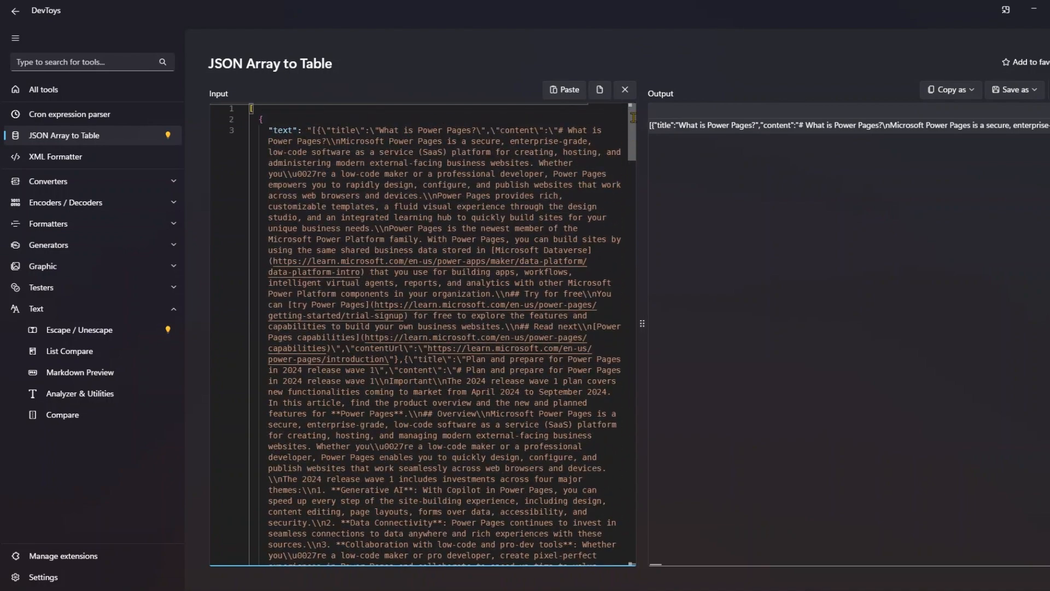
{"action": "key", "text": "ctrl+End"}
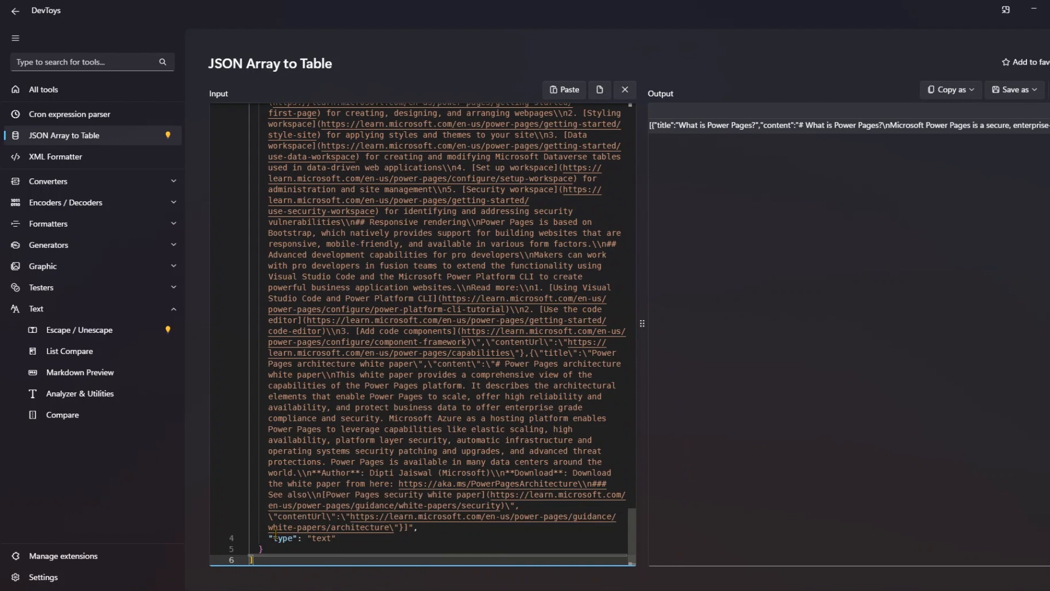
- Return to the agent's activity map in Copilot Studio, expand the MCP server call's raw output and copy all of it
{"action": "left_click", "coordinate": [1034, 9]}
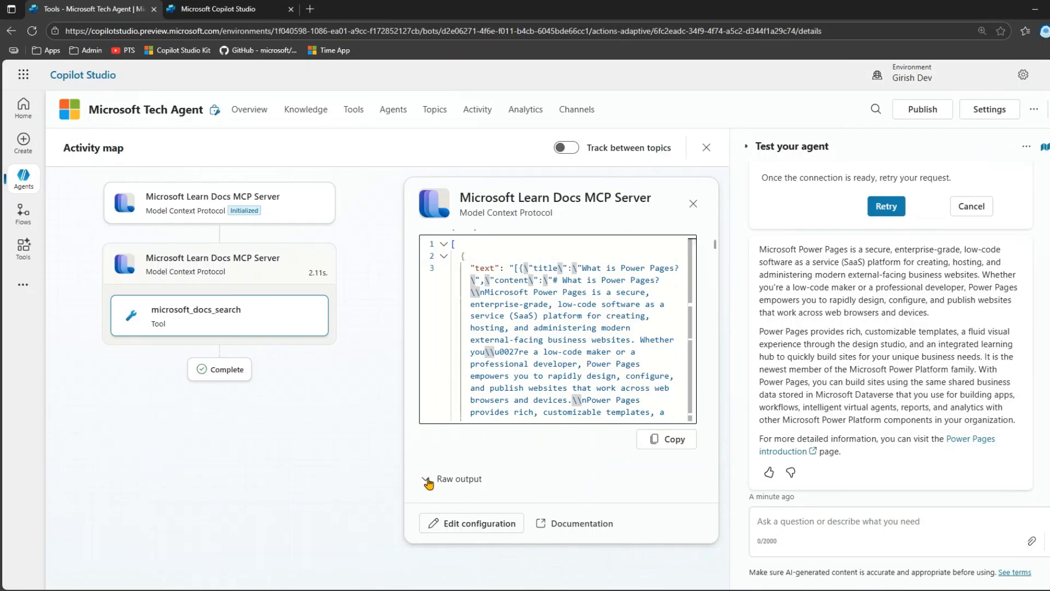
{"action": "left_click", "coordinate": [474, 481]}
{"action": "scroll", "coordinate": [476, 482], "scroll_direction": "down", "scroll_amount": 4}
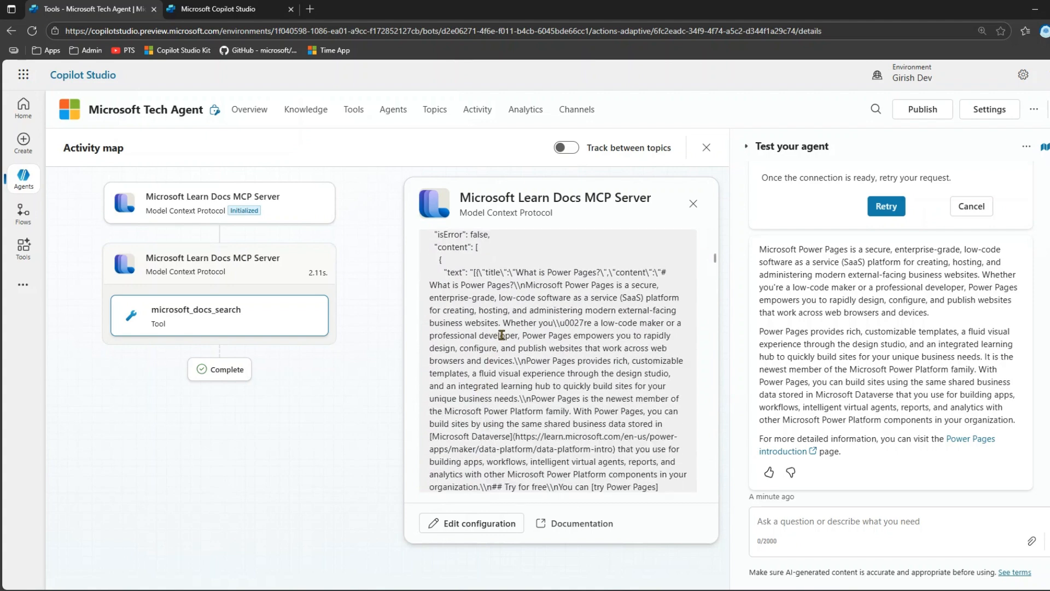
{"action": "scroll", "coordinate": [499, 334], "scroll_direction": "up", "scroll_amount": 4}
{"action": "scroll", "coordinate": [507, 383], "scroll_direction": "down", "scroll_amount": 4}
{"action": "scroll", "coordinate": [456, 265], "scroll_direction": "up", "scroll_amount": 4}
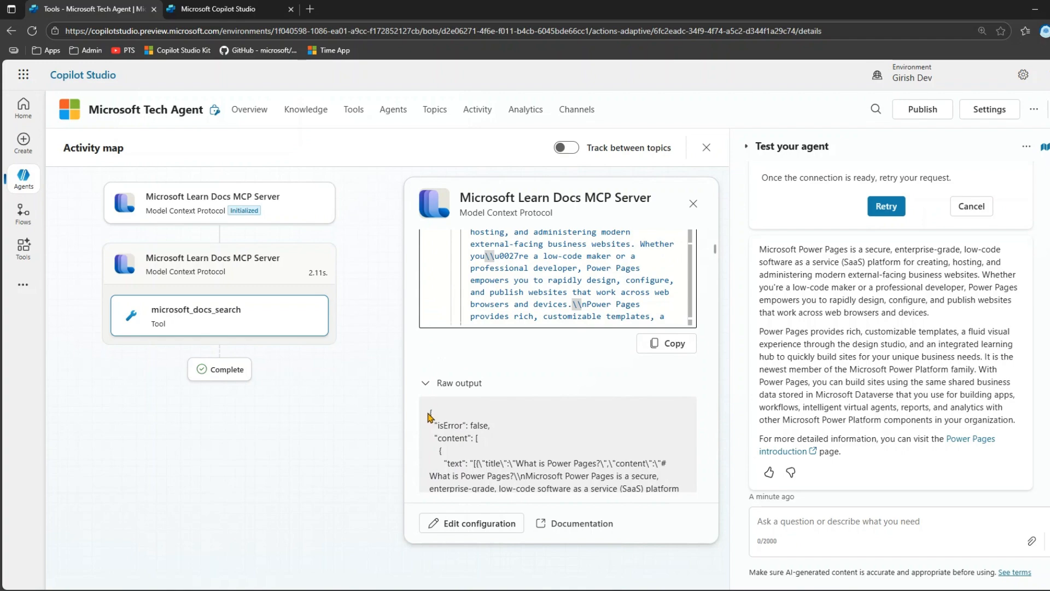
{"action": "left_click_drag", "start_coordinate": [430, 417], "coordinate": [543, 566]}
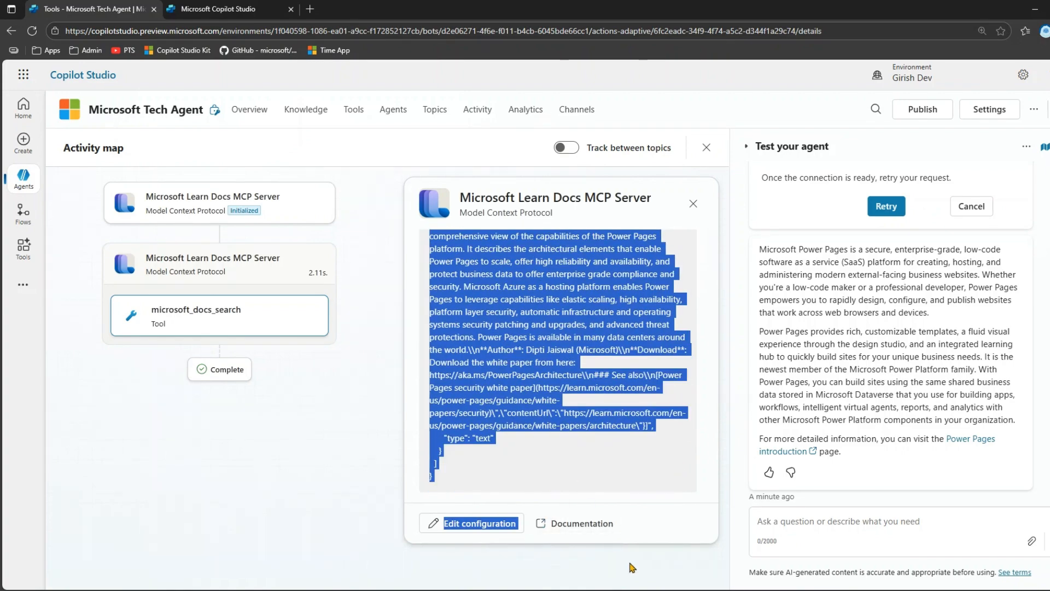
{"action": "key", "text": "ctrl+c"}
- Switch to DevToys, replace the input JSON with the copied raw output, and delete the stray "Edit configuration" text
{"action": "key", "text": "alt+Tab"}
{"action": "key", "text": "ctrl+a"}
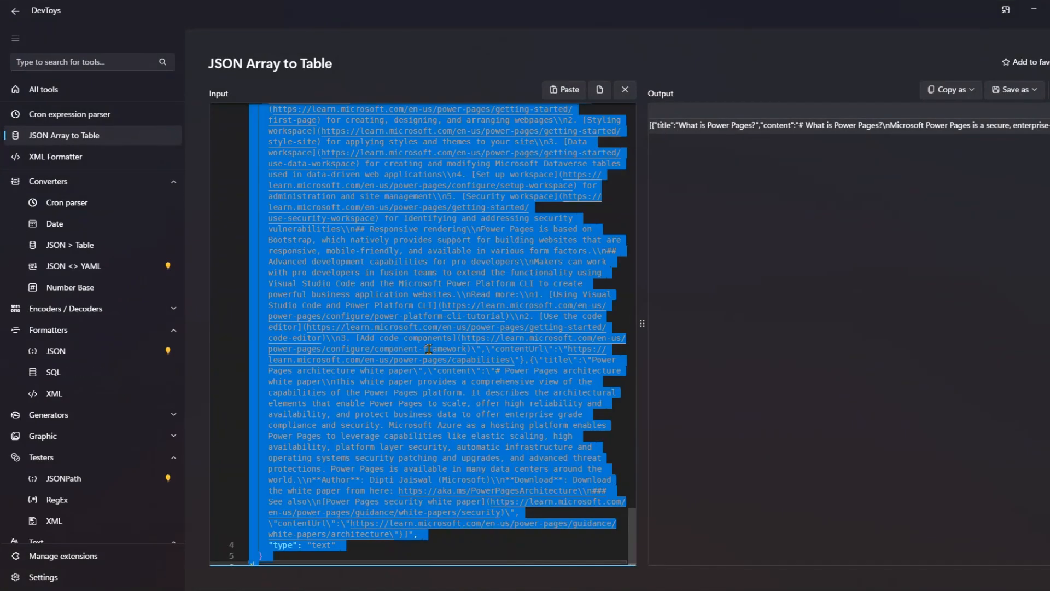
{"action": "key", "text": "ctrl+v"}
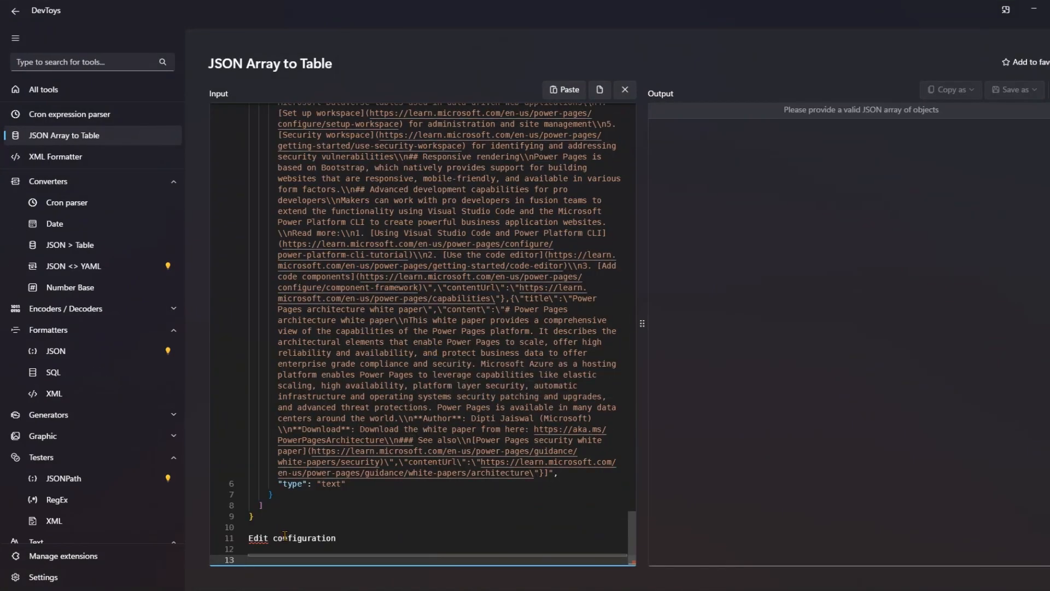
{"action": "triple_click", "coordinate": [285, 537]}
{"action": "key", "text": "BackSpace"}
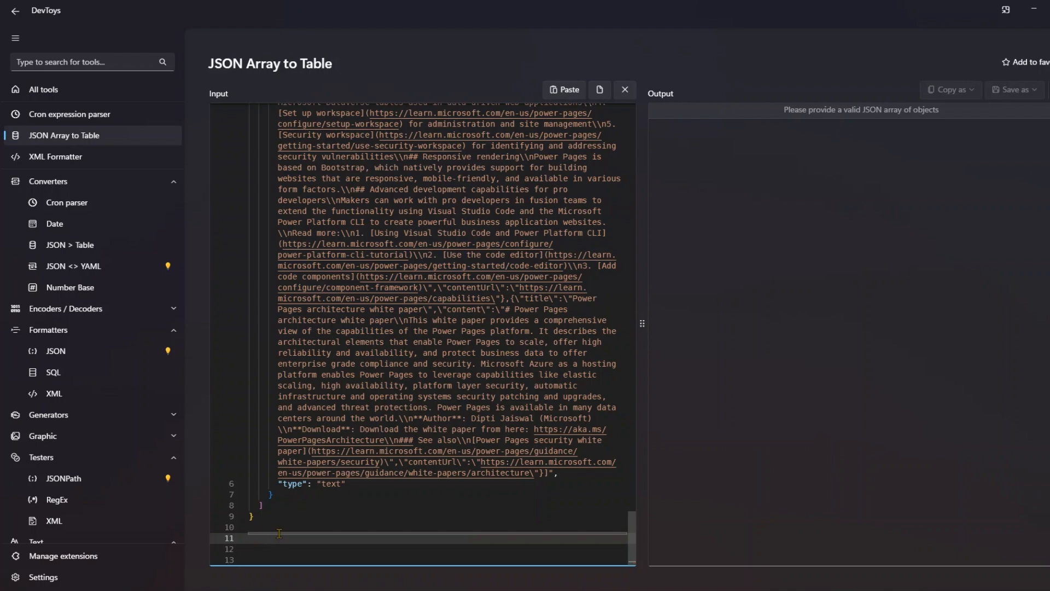
{"action": "left_click", "coordinate": [273, 518]}
{"action": "scroll", "coordinate": [284, 518], "scroll_direction": "up", "scroll_amount": 15}
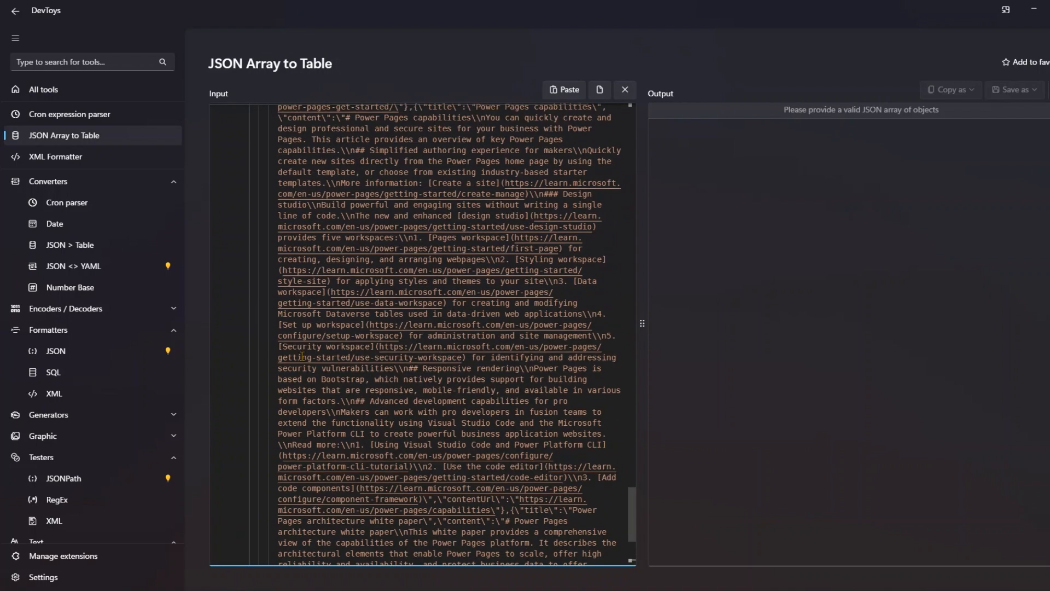
{"action": "scroll", "coordinate": [303, 346], "scroll_direction": "up", "scroll_amount": 10}
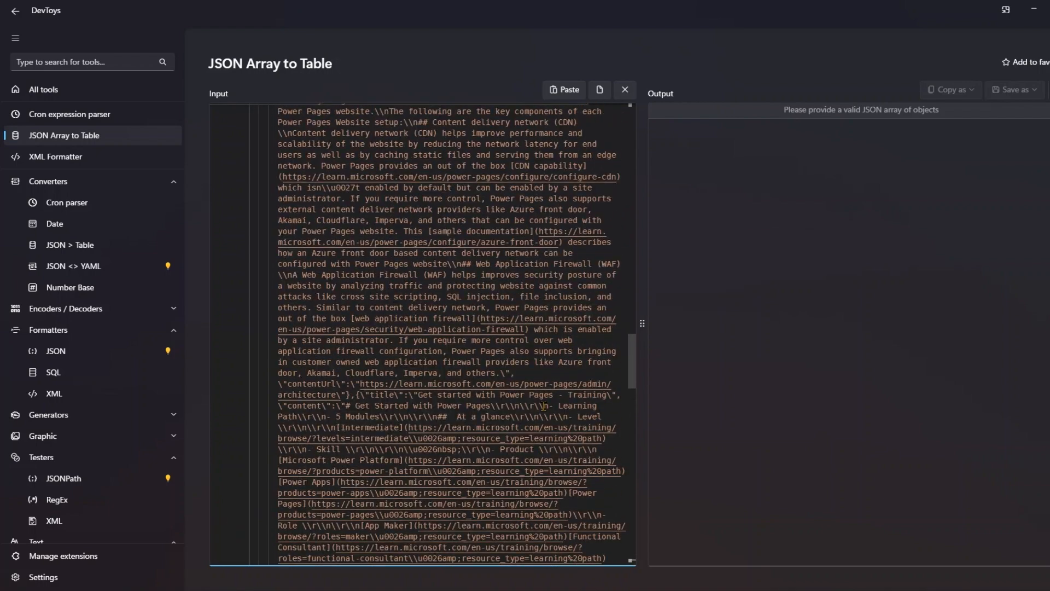
{"action": "scroll", "coordinate": [553, 311], "scroll_direction": "up", "scroll_amount": 10}
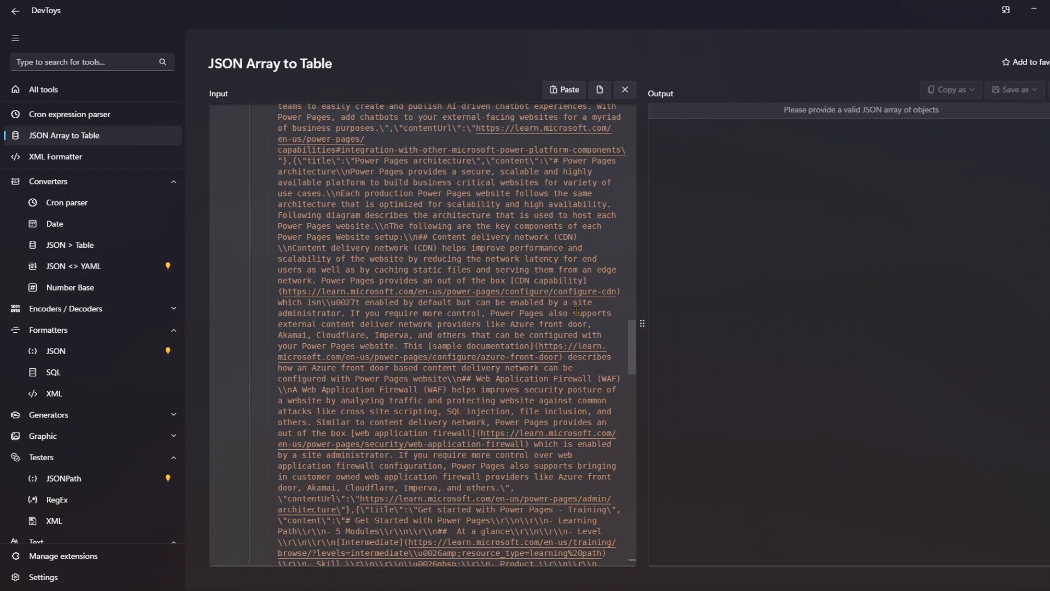
{"action": "scroll", "coordinate": [427, 176], "scroll_direction": "up", "scroll_amount": 20}
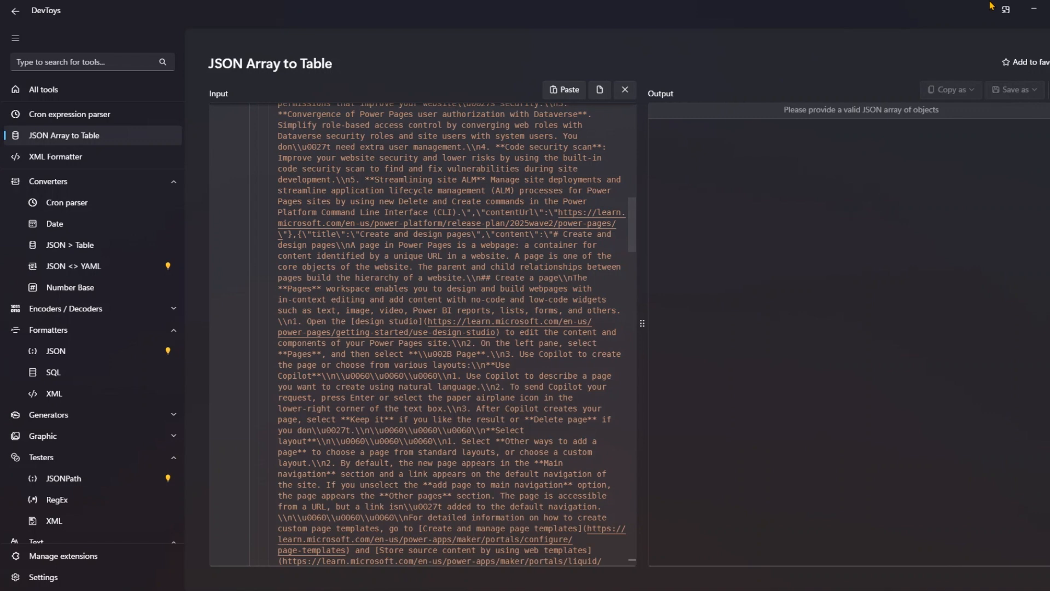
- Return to the agent test in Copilot Studio and ask "What are the different site settings for power pages"
{"action": "left_click", "coordinate": [1043, 8]}
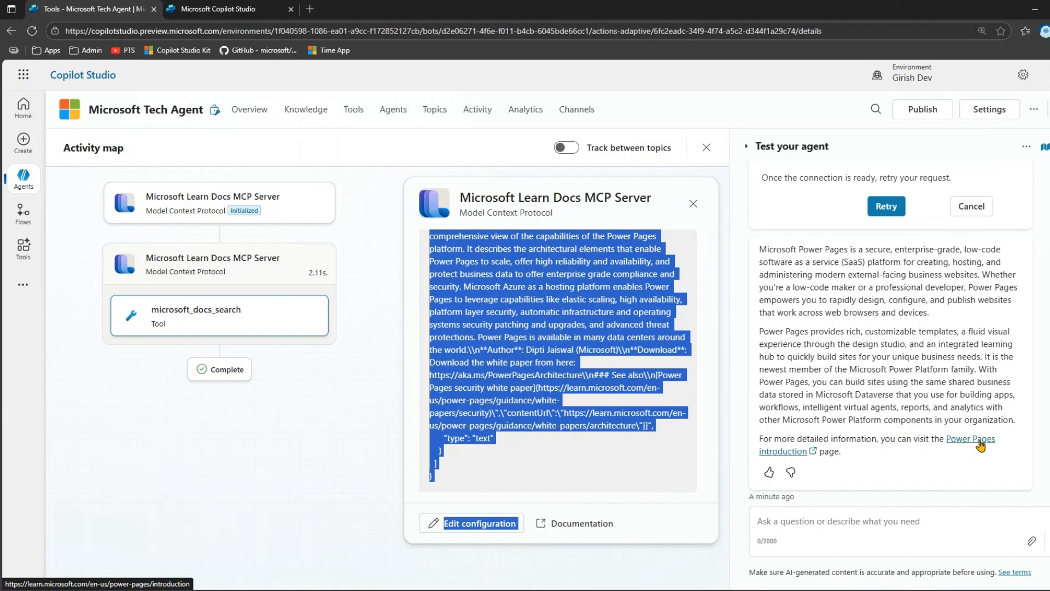
{"action": "left_click", "coordinate": [847, 534]}
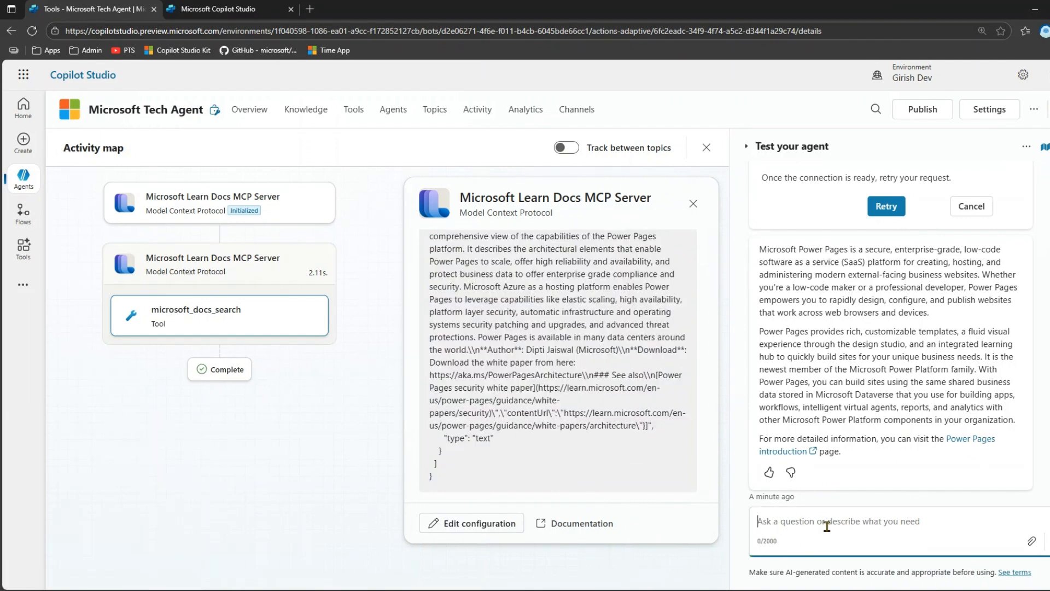
{"action": "type", "text": "Hop"}
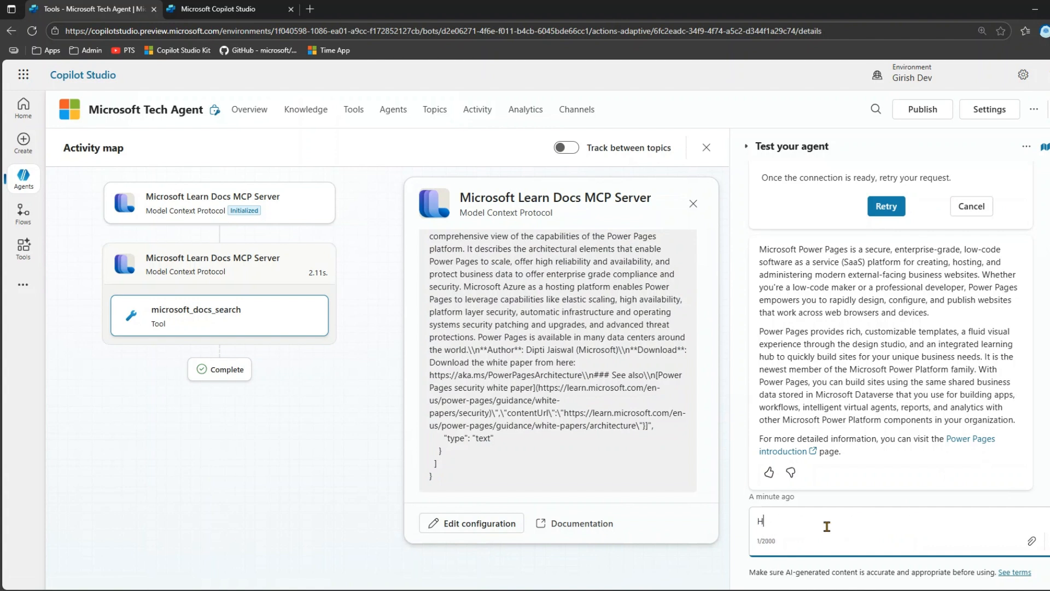
{"action": "key", "text": "BackSpace"}
{"action": "type", "text": "What are the different s"}
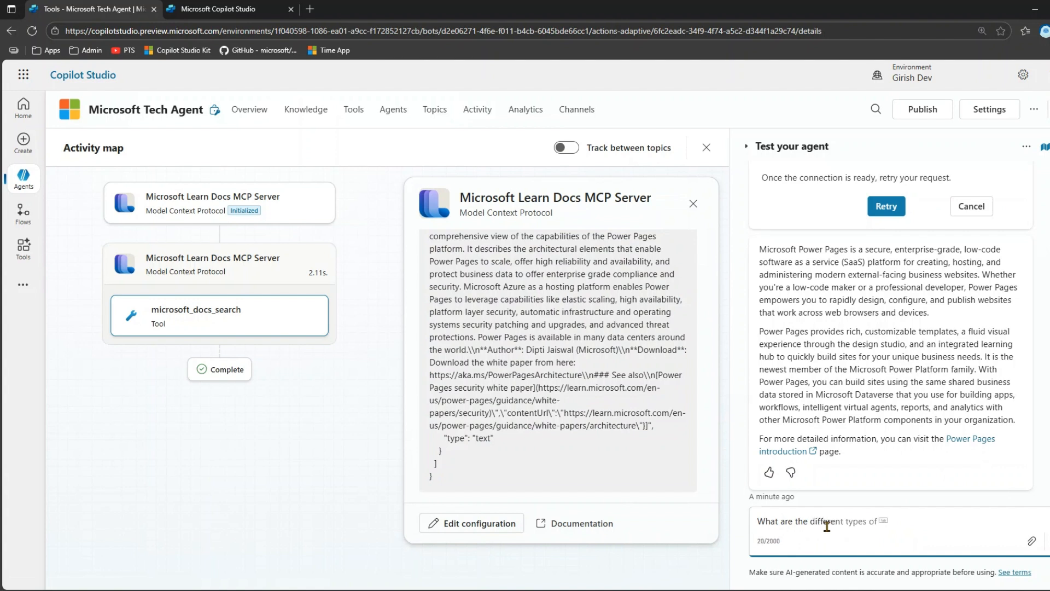
{"action": "type", "text": "ite setting fror"}
{"action": "key", "text": "BackSpace"}
{"action": "key", "text": "BackSpace"}
{"action": "key", "text": "BackSpace"}
{"action": "key", "text": "BackSpace"}
{"action": "type", "text": "s for power pages"}
{"action": "key", "text": "Return"}
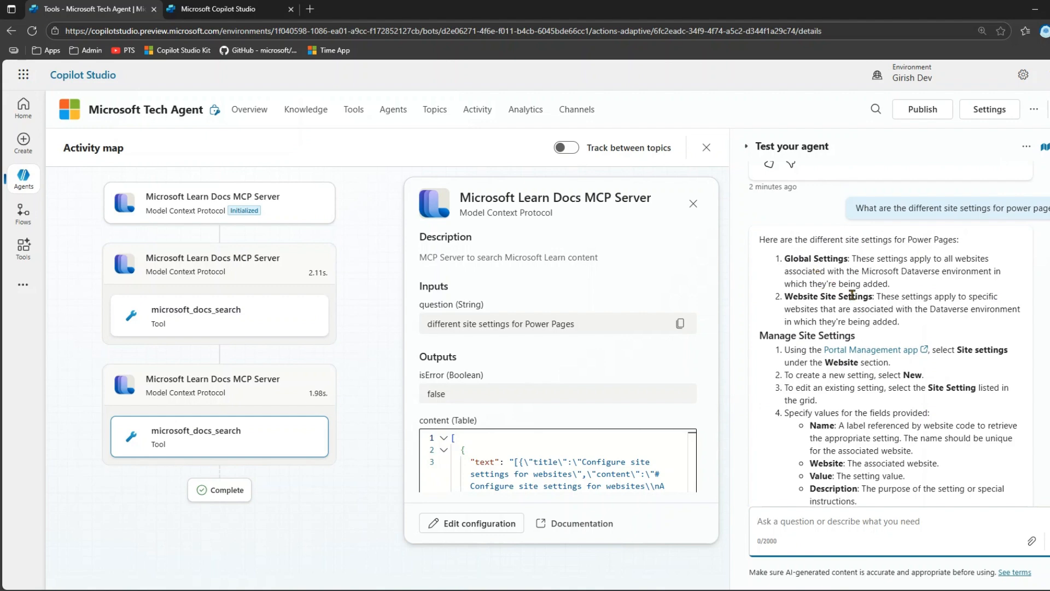
- Read the agent's answer, check it against the linked "Configure site settings for websites" article, and return to the agent test
{"action": "scroll", "coordinate": [834, 347], "scroll_direction": "down", "scroll_amount": 3}
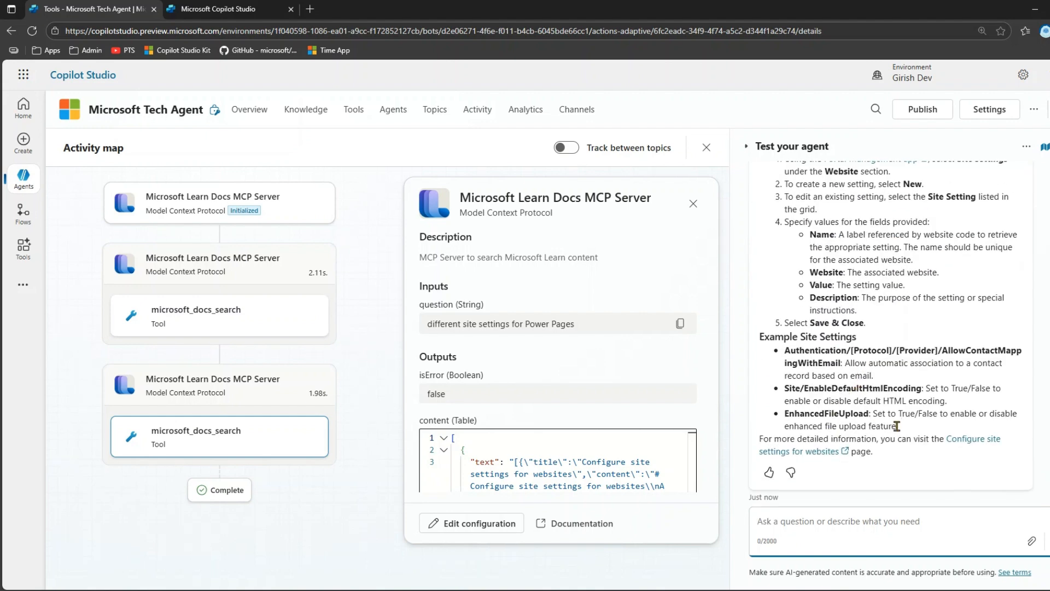
{"action": "left_click", "coordinate": [988, 443]}
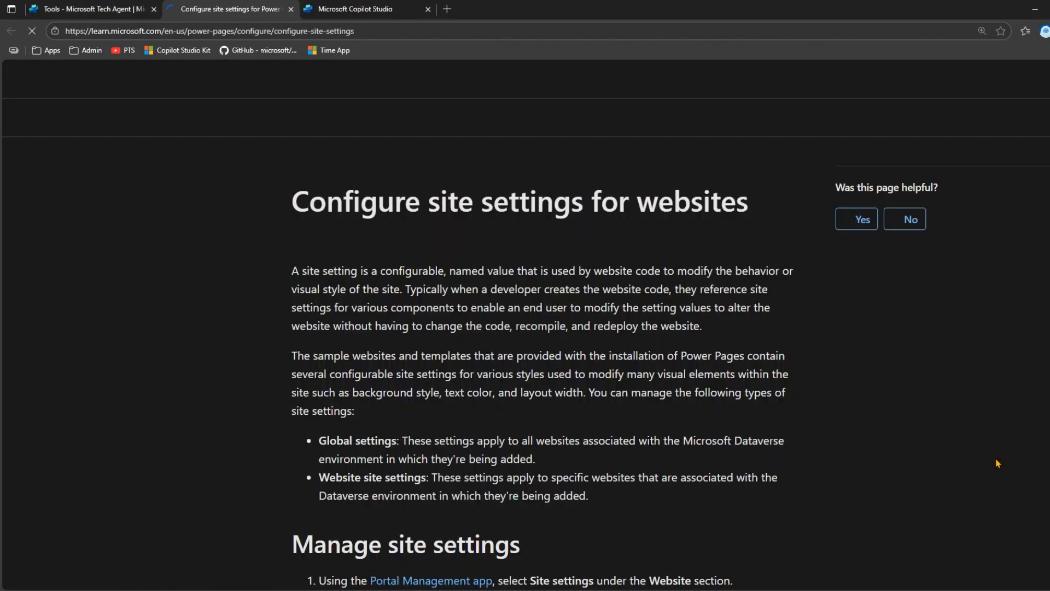
{"action": "scroll", "coordinate": [828, 427], "scroll_direction": "down", "scroll_amount": 3}
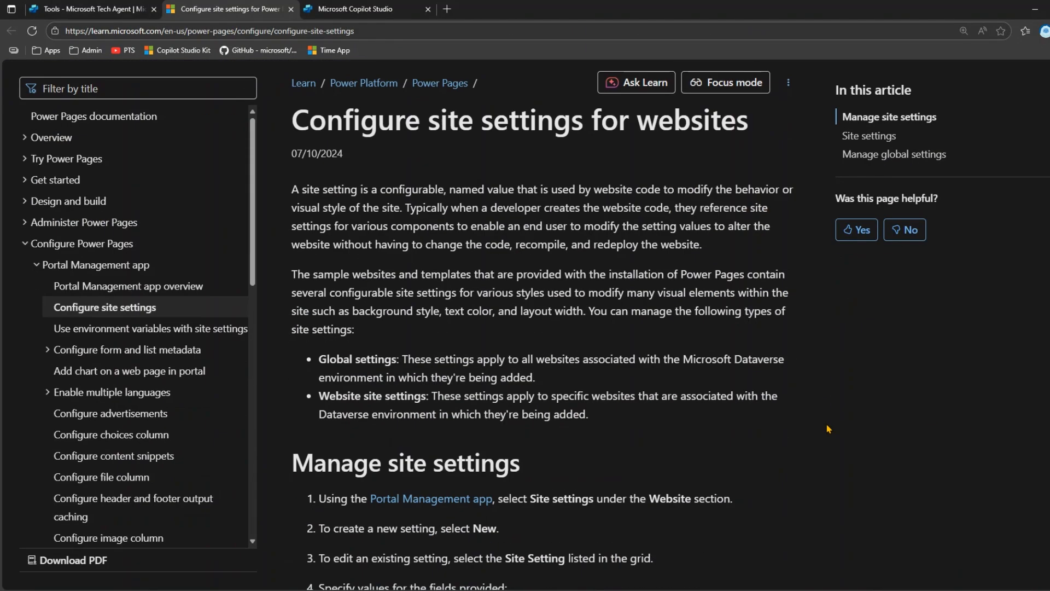
{"action": "scroll", "coordinate": [829, 428], "scroll_direction": "down", "scroll_amount": 5}
{"action": "scroll", "coordinate": [843, 441], "scroll_direction": "up", "scroll_amount": 1}
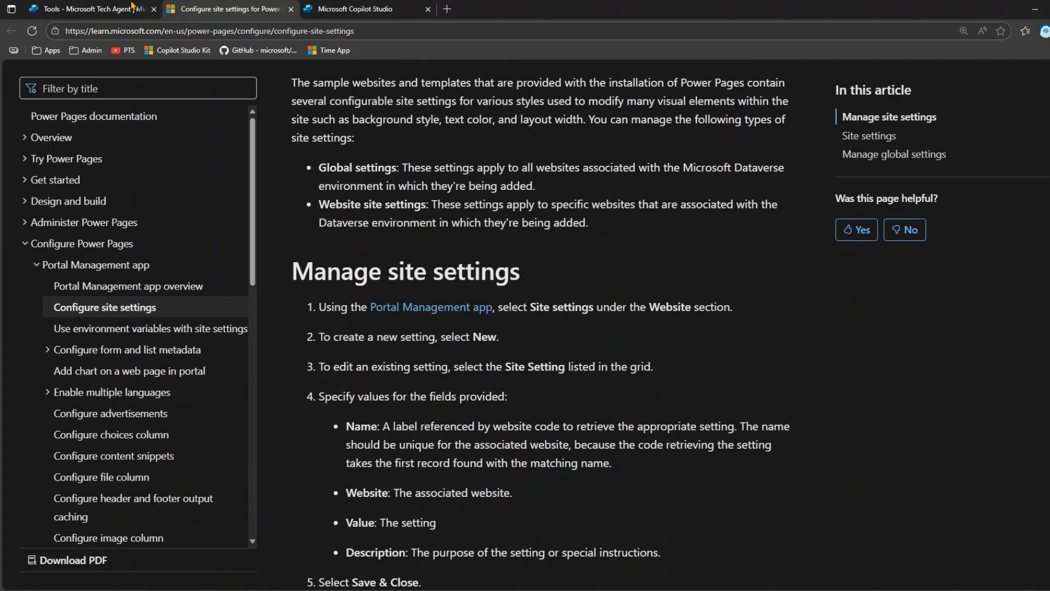
{"action": "left_click", "coordinate": [100, 9]}
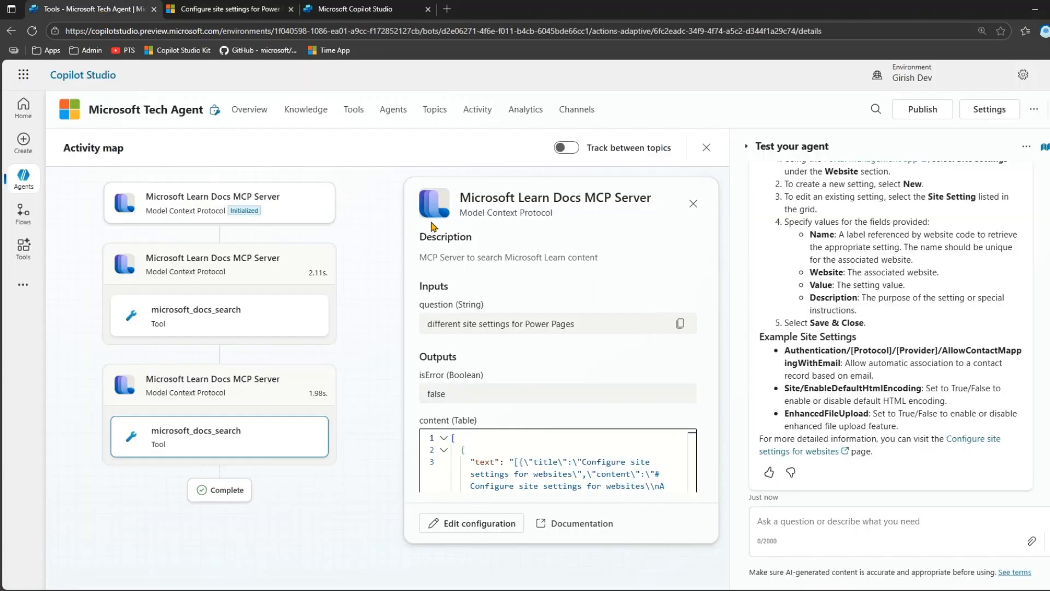